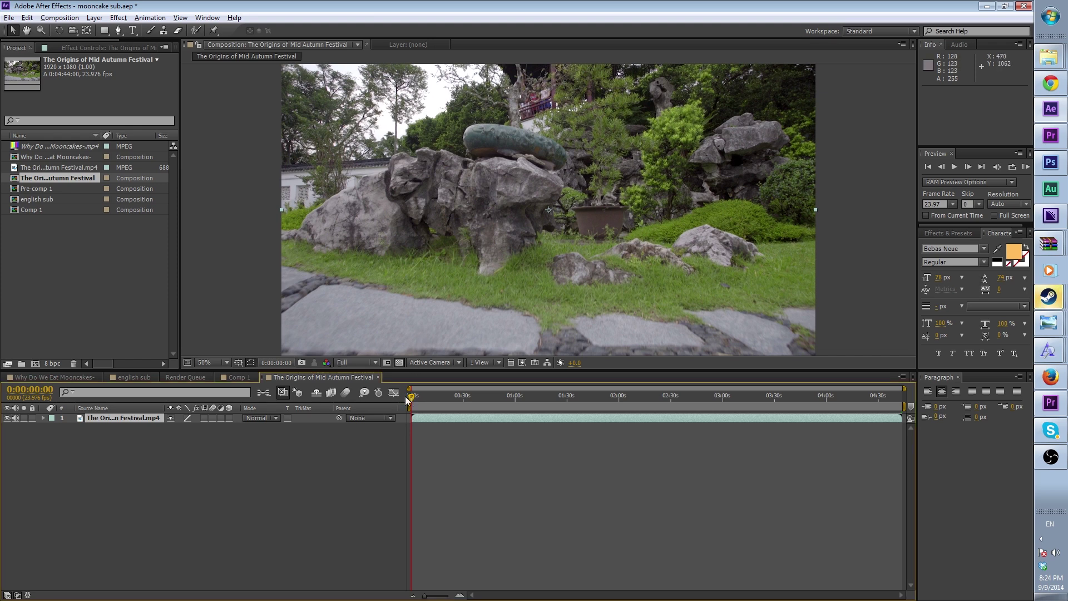
# Step: Read the video comments in the browser, then return to After Effects
pyautogui.click(1051, 83)
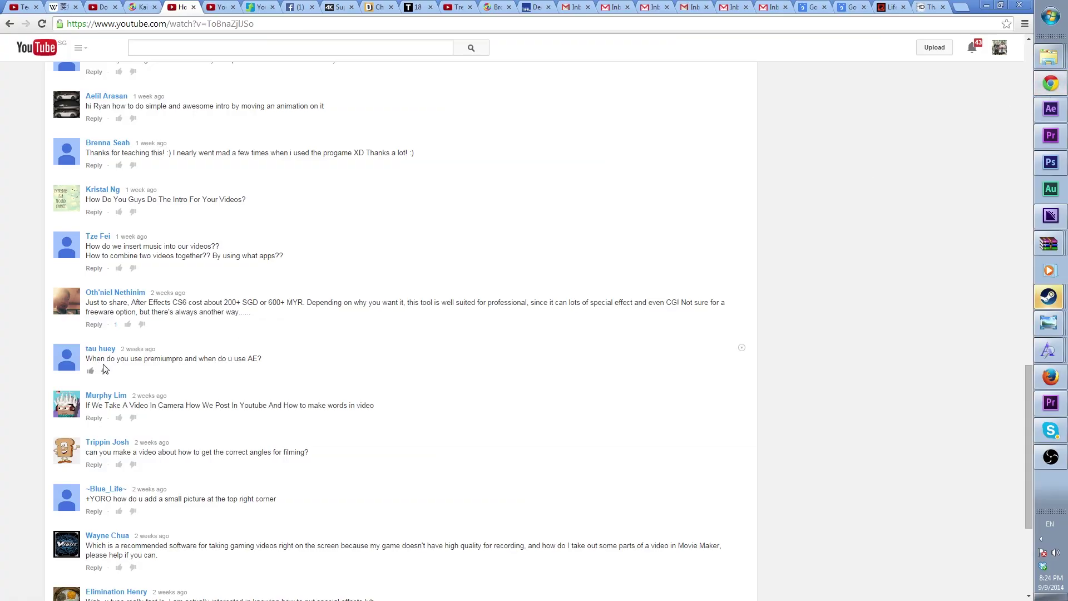
pyautogui.scroll(1, 216, 335)
pyautogui.scroll(-2, 334, 362)
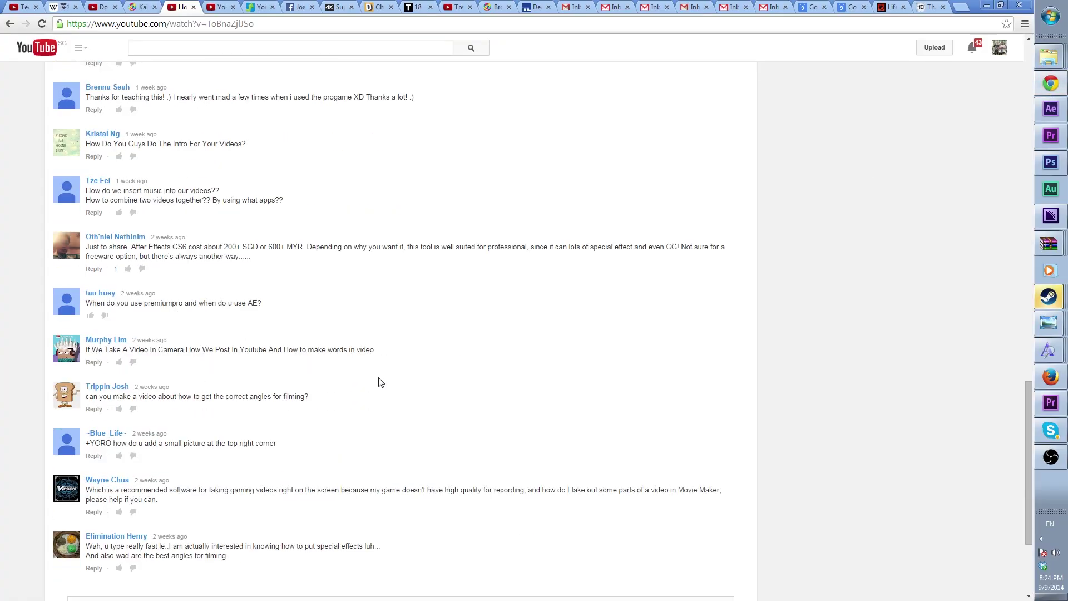
pyautogui.scroll(10, 381, 382)
pyautogui.hotkey('alt', 'Tab')
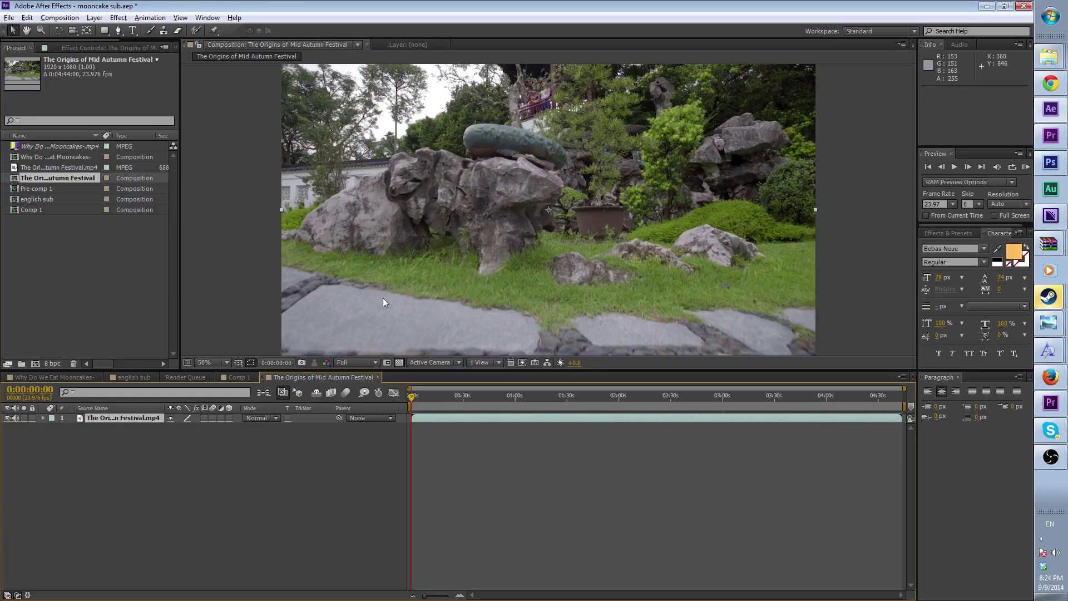
# Step: Scrub the timeline to 0:00:05:08, where the three friends start eating mooncakes
pyautogui.moveTo(415, 400); pyautogui.dragTo(420, 411)
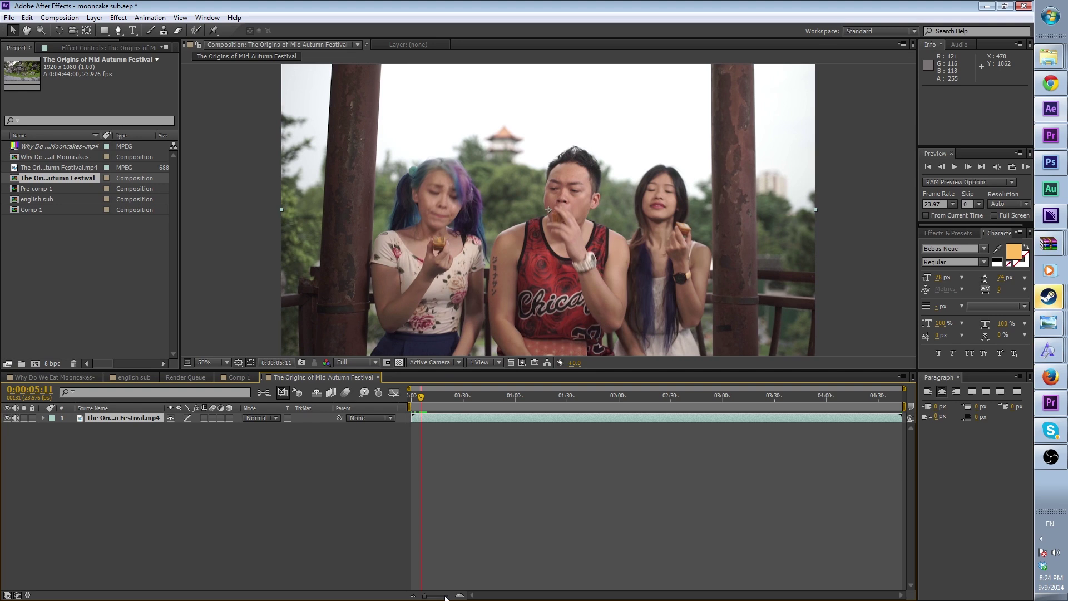
pyautogui.scroll(5, 445, 598)
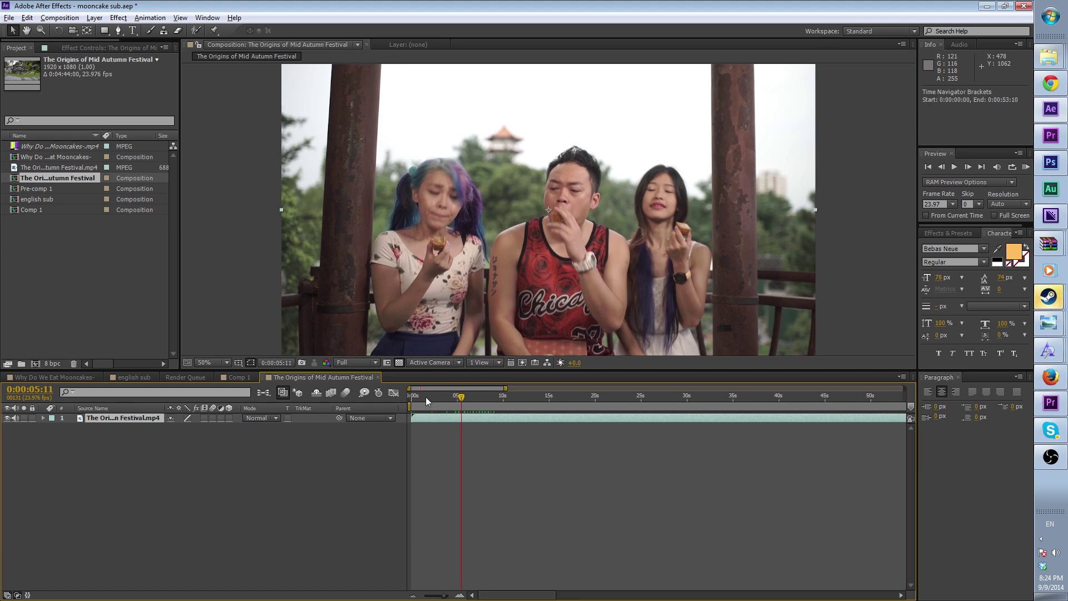
pyautogui.moveTo(448, 395)
pyautogui.mouseDown()
pyautogui.moveTo(437, 401)
pyautogui.moveTo(454, 409)
pyautogui.mouseUp()
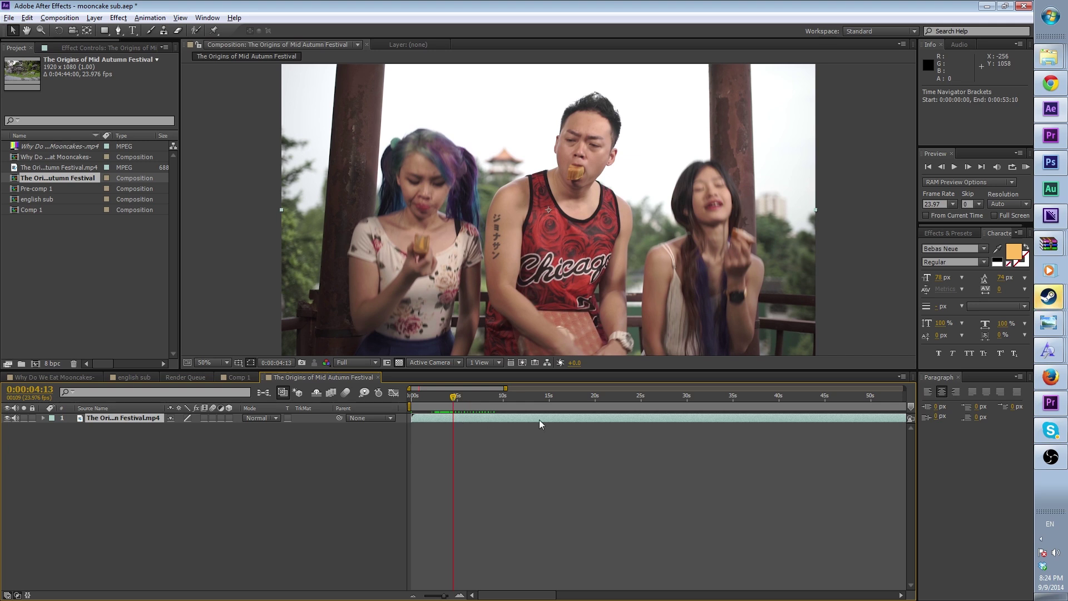
pyautogui.moveTo(453, 401); pyautogui.dragTo(487, 425)
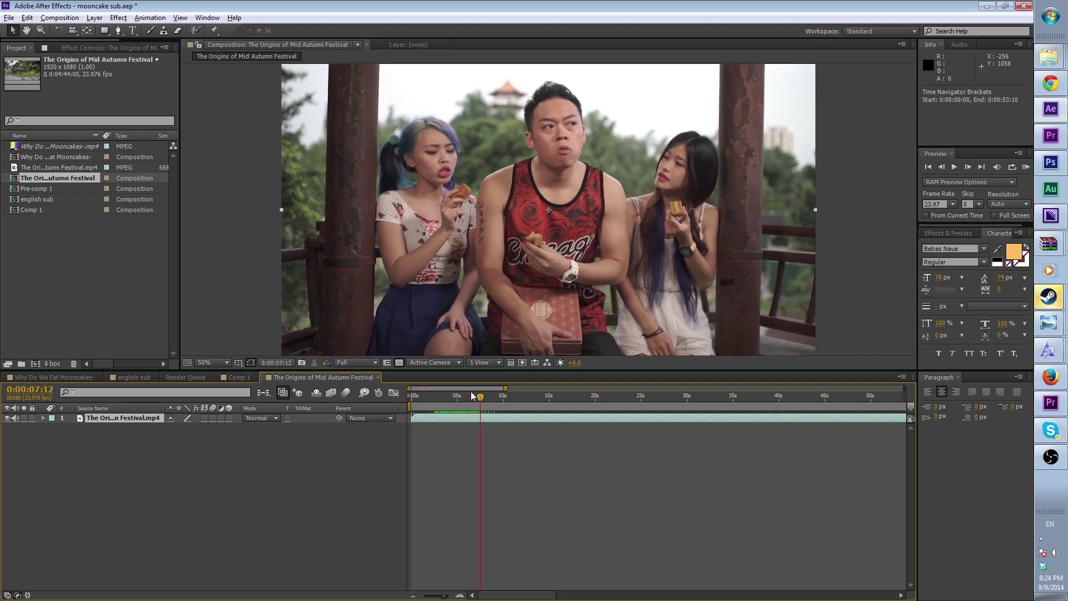
pyautogui.click(452, 397)
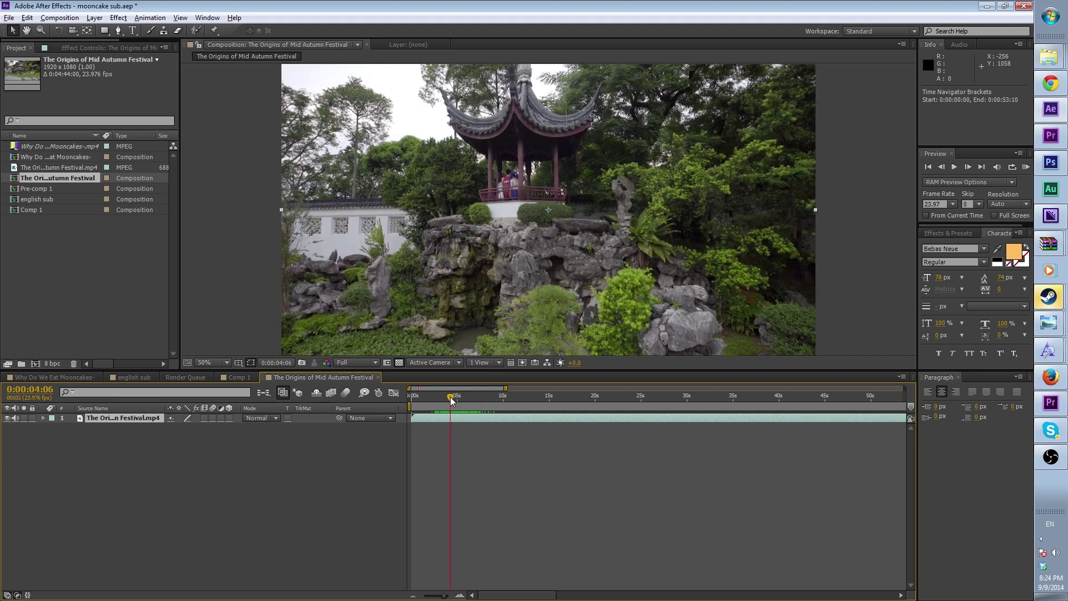
pyautogui.moveTo(451, 398); pyautogui.dragTo(460, 418)
# Step: Set the work area start at 0:00:05:08 and run a RAM preview from there
pyautogui.press('b')
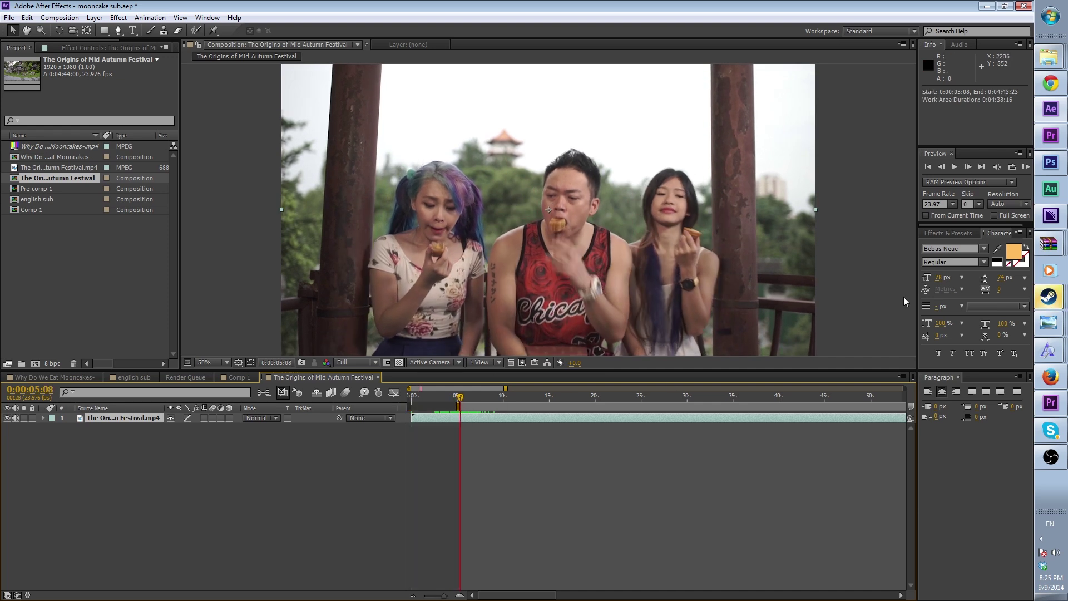
pyautogui.press('KP_0')
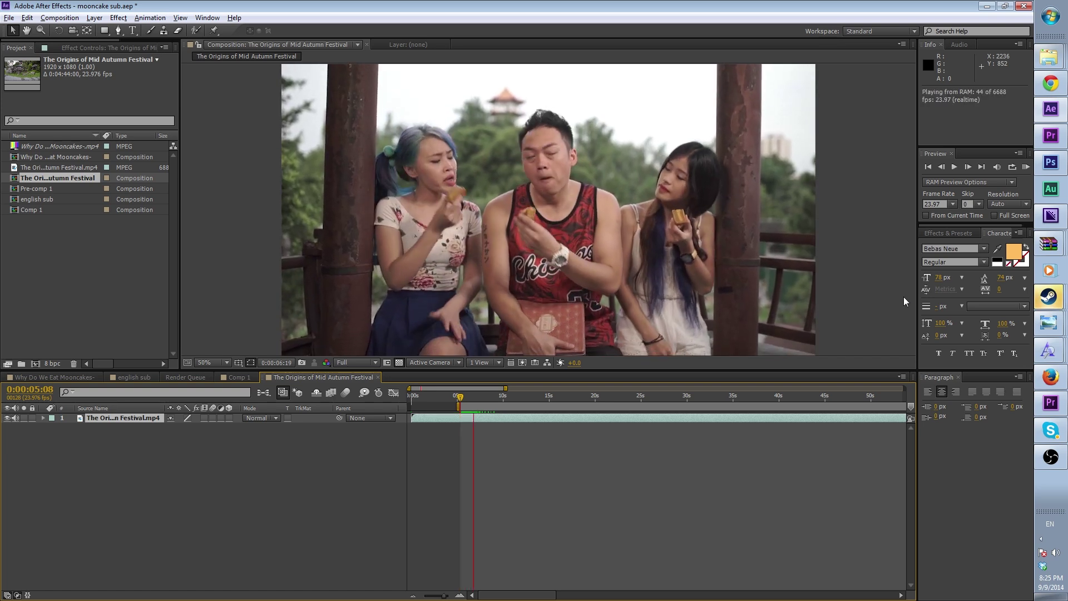
pyautogui.press('space')
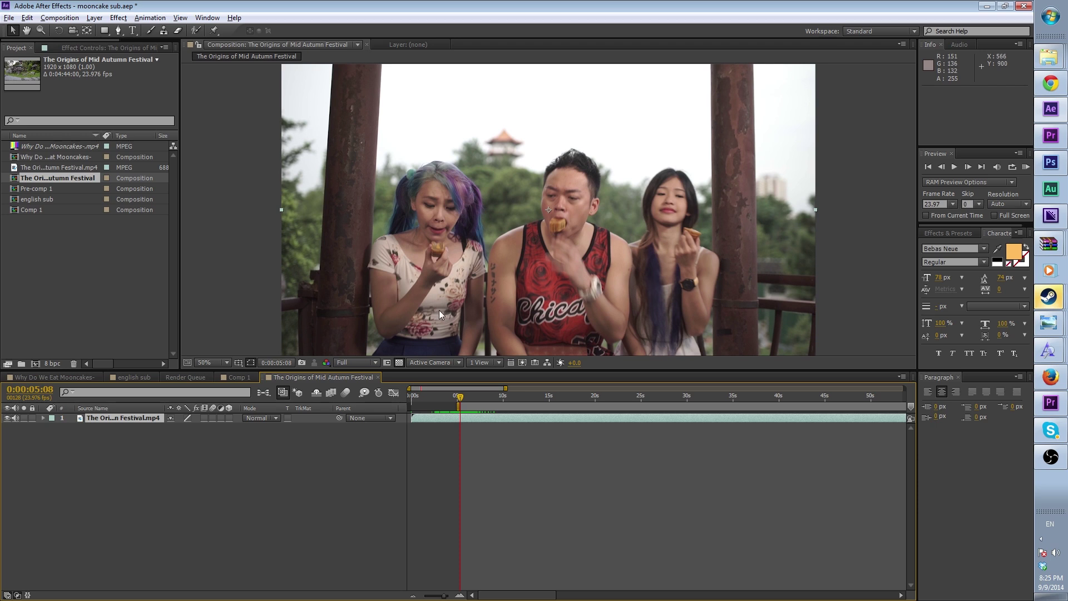
# Step: Turn on title/action safe guides and create a text layer reading 'HEY GUYS'
pyautogui.click(238, 362)
pyautogui.click(262, 374)
pyautogui.hotkey('ctrl', 't')
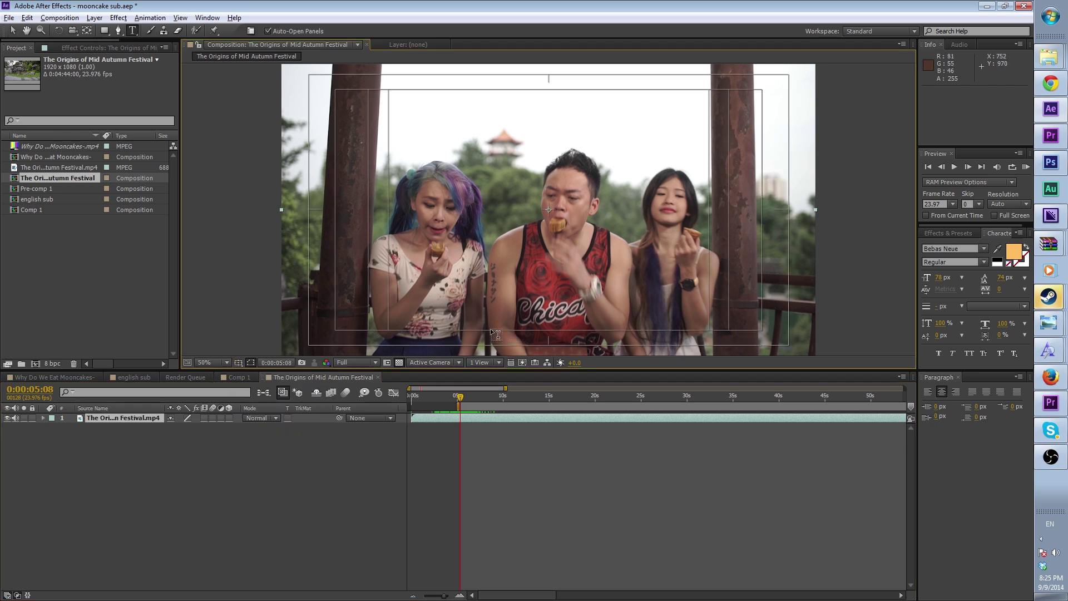
pyautogui.click(896, 332)
pyautogui.write('HEY GUYS')
# Step: Style the subtitle as Nexa Light, 45 px, with a white fill
pyautogui.hotkey('ctrl', 'a')
pyautogui.click(952, 249)
pyautogui.write('Nexa Light')
pyautogui.click(940, 277)
pyautogui.write('45')
pyautogui.press('Return')
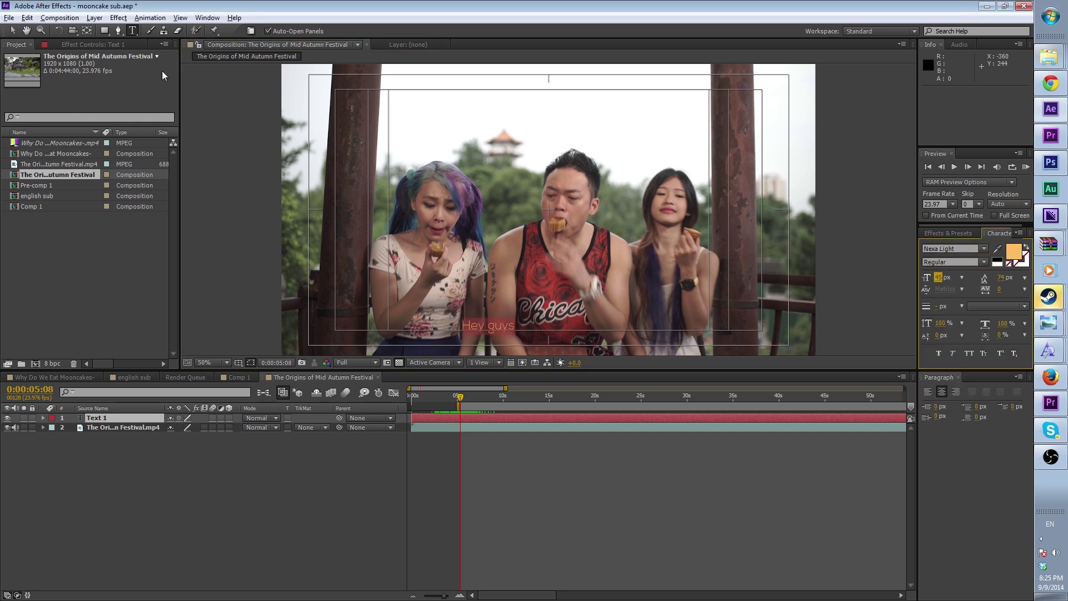
pyautogui.click(1014, 251)
pyautogui.moveTo(356, 448); pyautogui.dragTo(201, 349)
pyautogui.click(483, 357)
# Step: Position the subtitle at the bottom centre of the frame
pyautogui.click(13, 30)
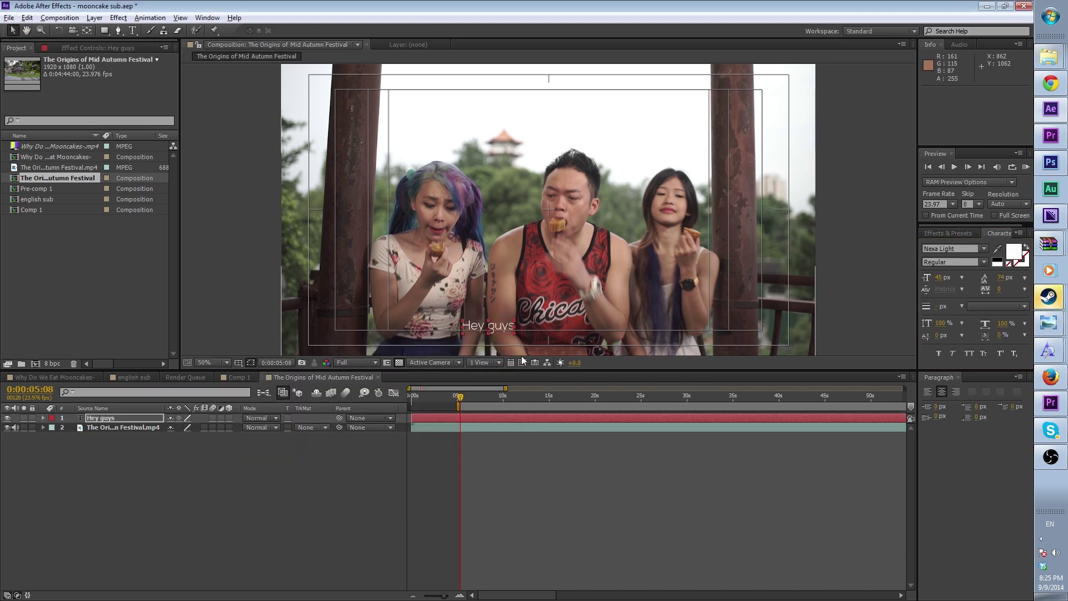
pyautogui.moveTo(486, 327); pyautogui.dragTo(546, 340)
pyautogui.scroll(4, 566, 339)
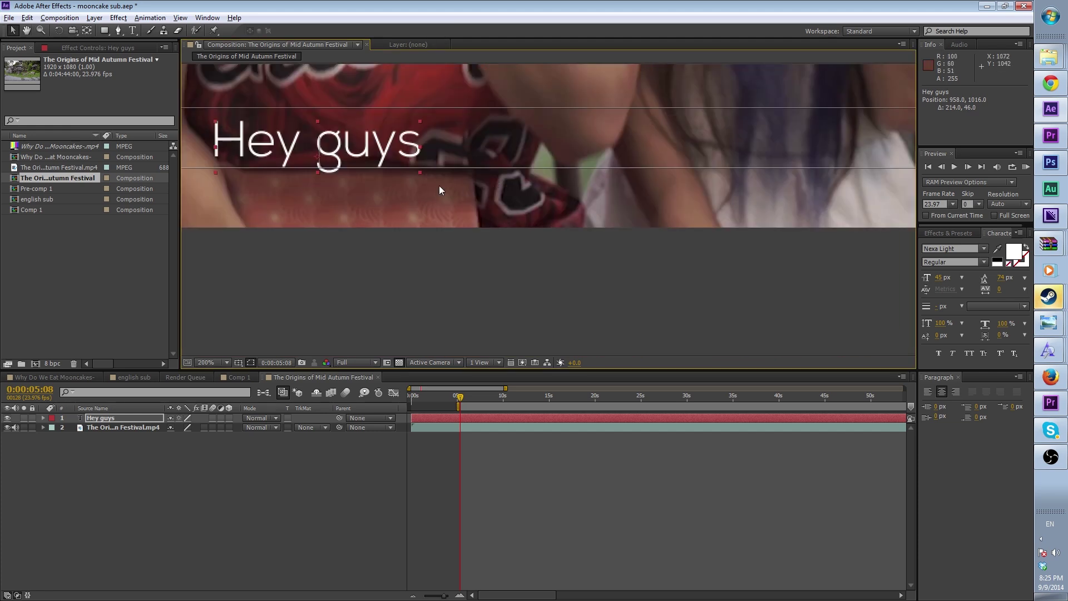
pyautogui.scroll(4, 463, 185)
pyautogui.moveTo(409, 187); pyautogui.dragTo(410, 162)
pyautogui.scroll(-8, 468, 152)
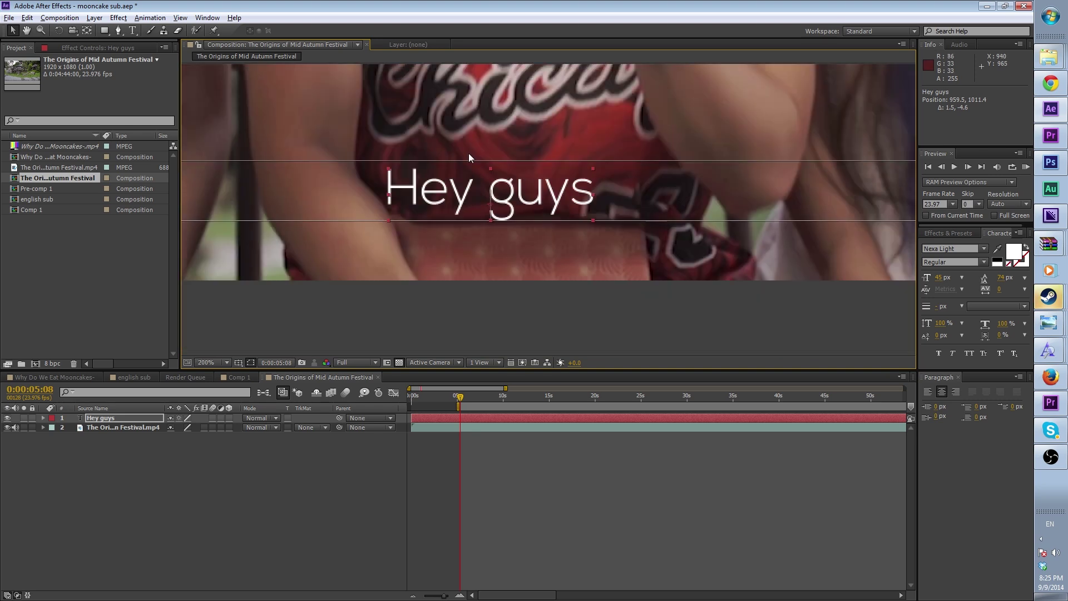
# Step: Split the subtitle layer at 0:00:05:08 and delete the earlier part
pyautogui.press('KP_Decimal')
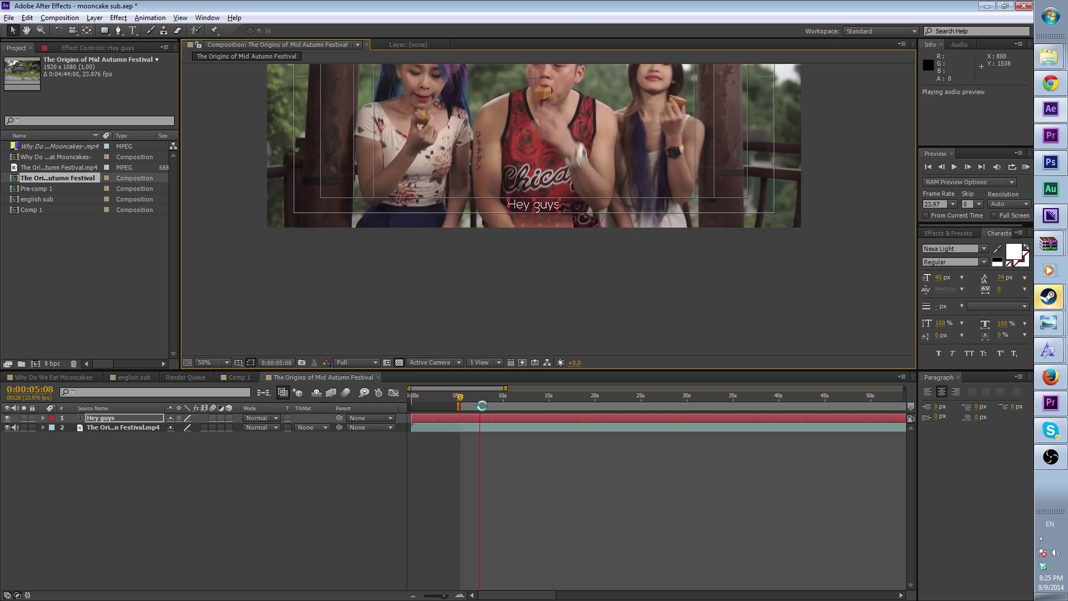
pyautogui.hotkey('ctrl', 'shift', 'd')
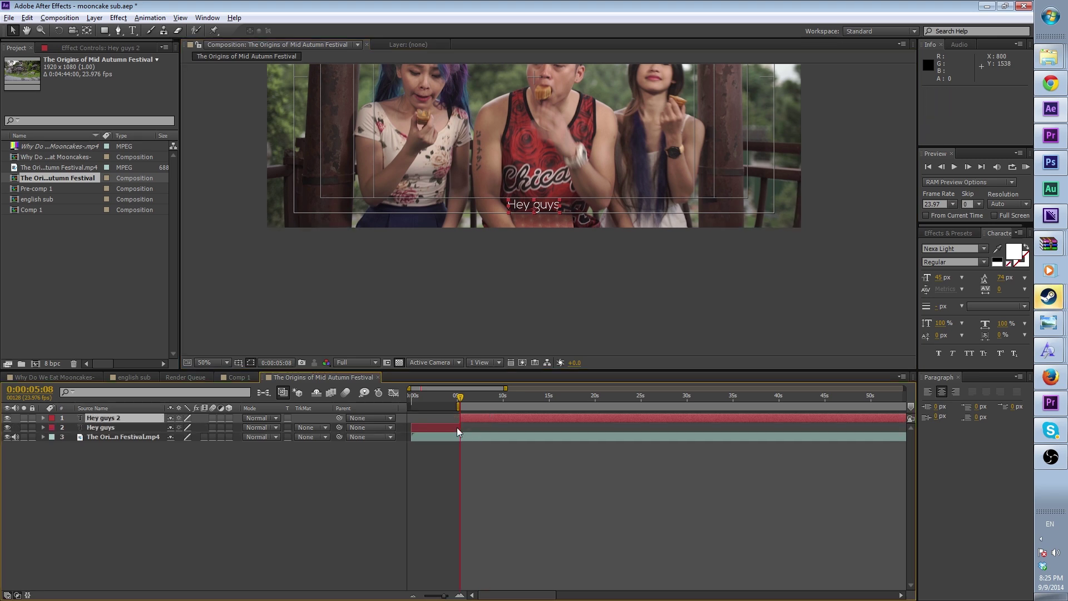
pyautogui.press('Delete')
# Step: Extend the text to 'Hey guys, why do we eat mooncakes in Mid Autumn Festival?'
pyautogui.doubleClick(559, 206)
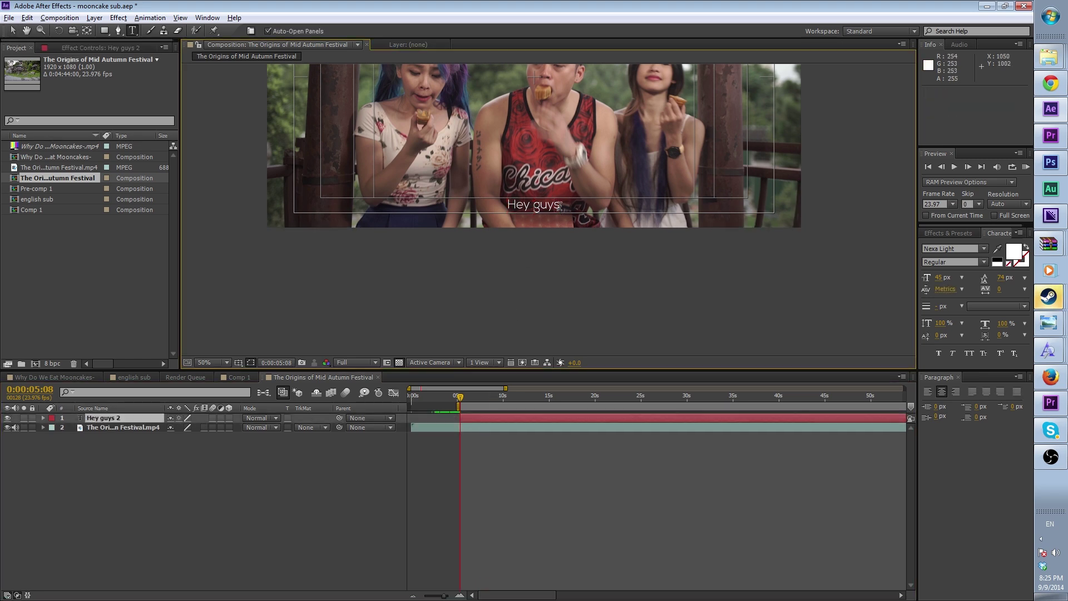
pyautogui.write(', why do we eat mooo')
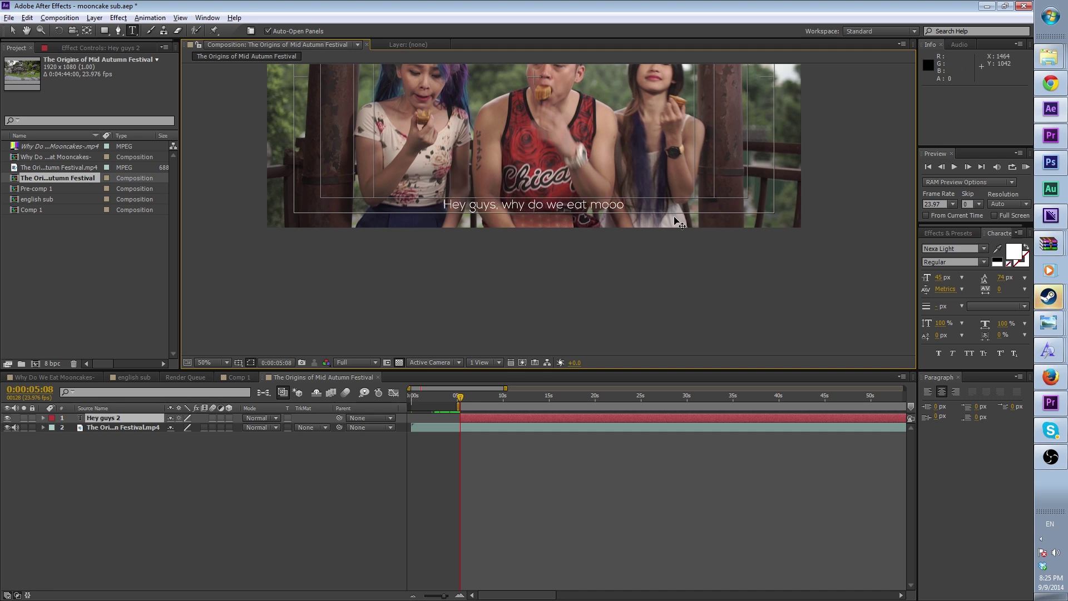
pyautogui.press('BackSpace')
pyautogui.write('ncakes')
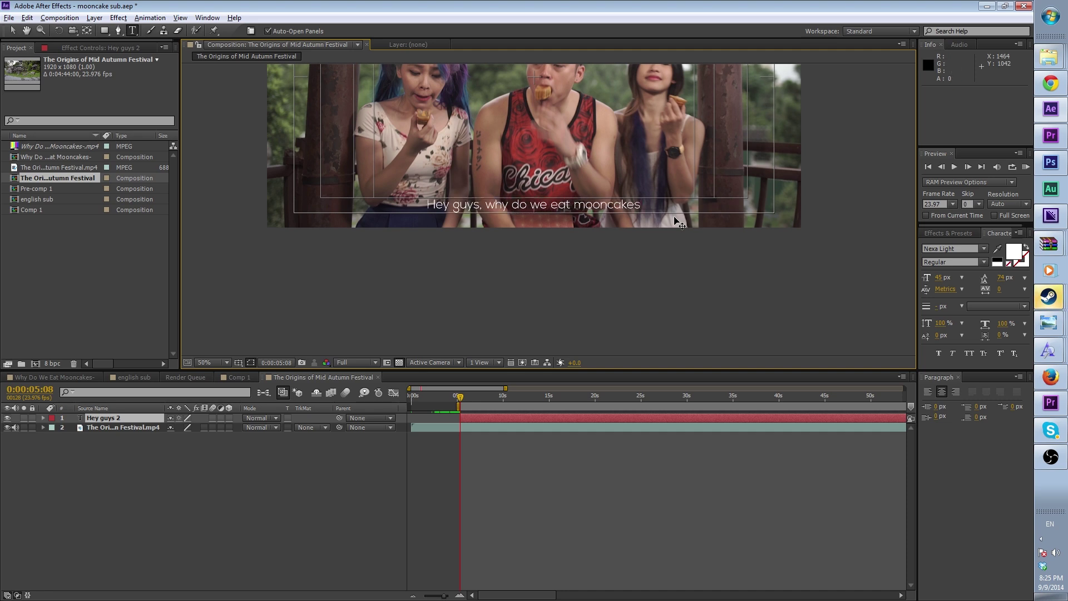
pyautogui.write(' in Mid Autum')
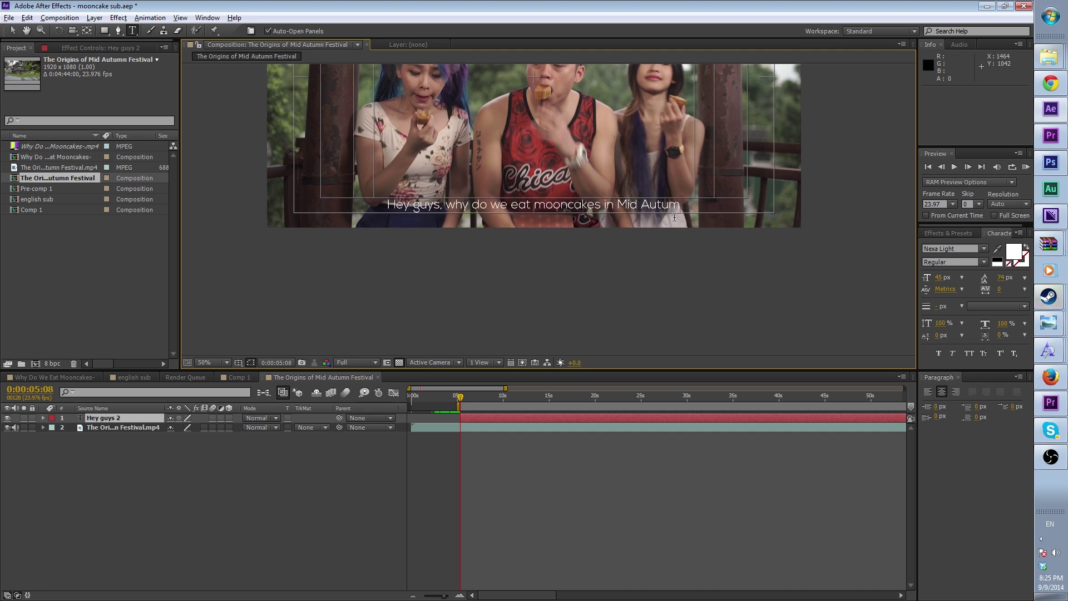
pyautogui.write('n Festival?')
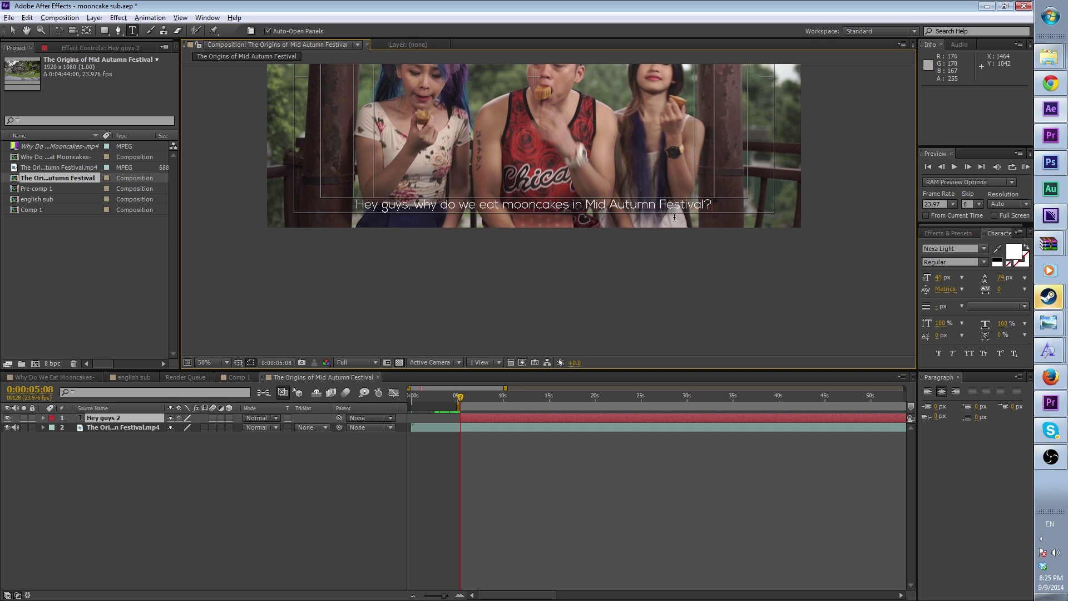
pyautogui.click(522, 467)
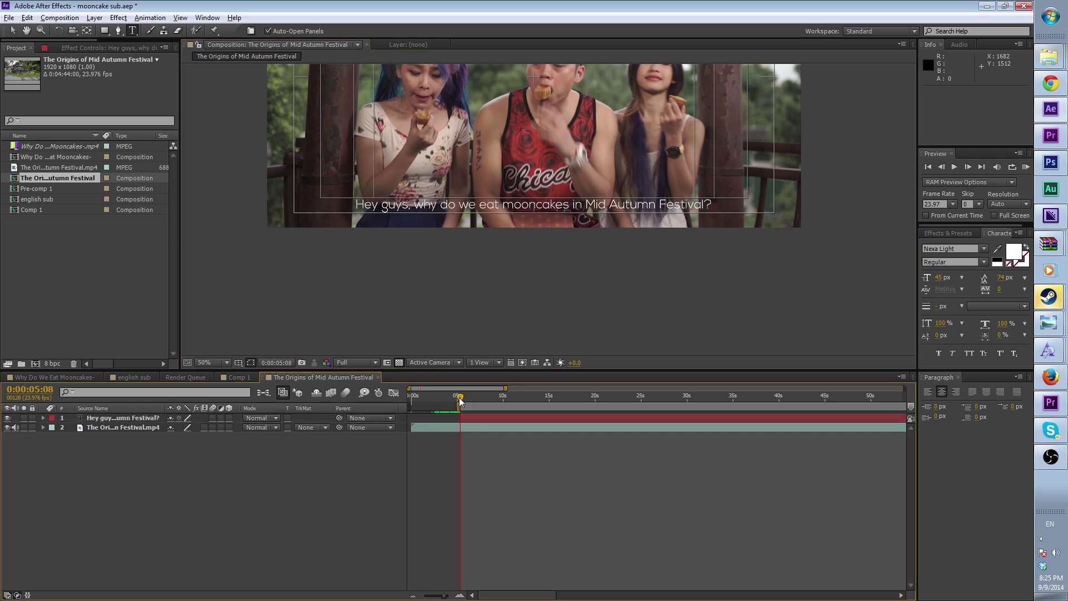
pyautogui.moveTo(461, 400); pyautogui.dragTo(501, 423)
# Step: Split the subtitle at 0:00:09:00 and retype the new part as 'You mean you all don't know?'
pyautogui.hotkey('ctrl', 'shift', 'd')
pyautogui.press('KP_Decimal')
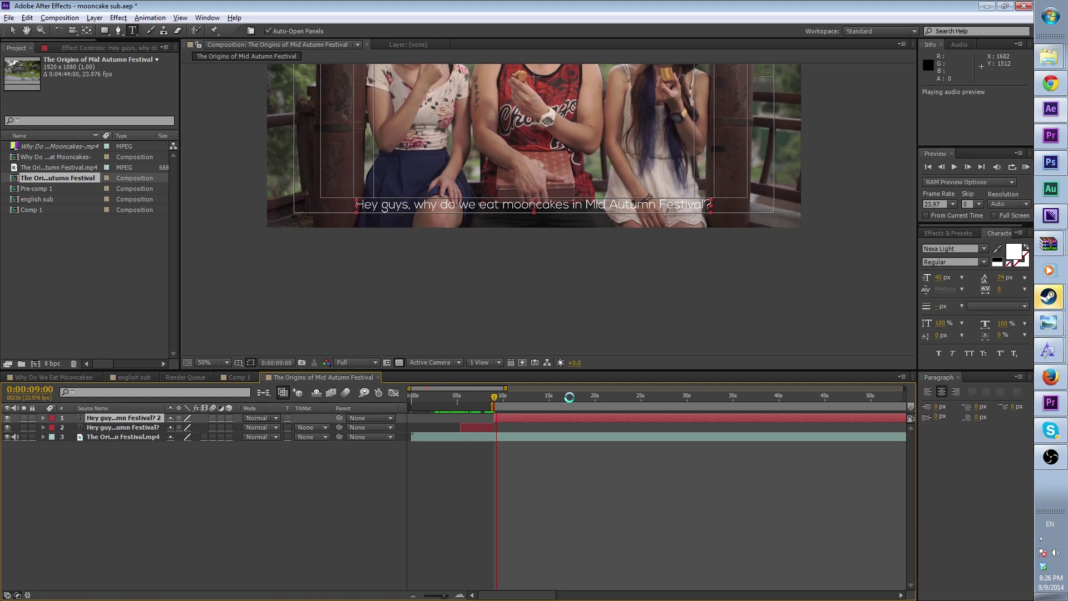
pyautogui.tripleClick(517, 206)
pyautogui.write('You mean you all do')
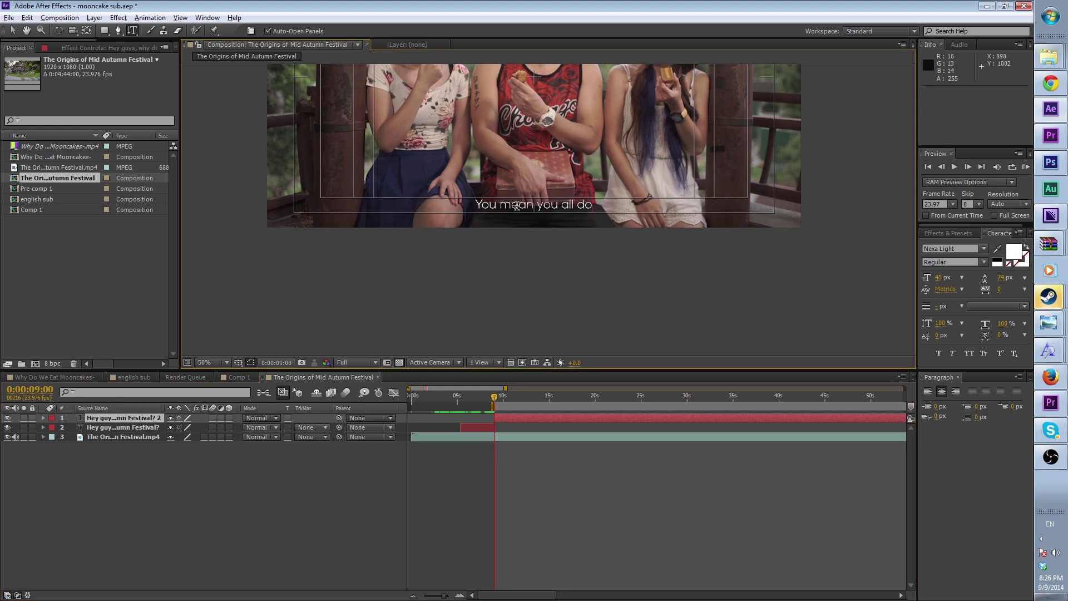
pyautogui.write("n't know?")
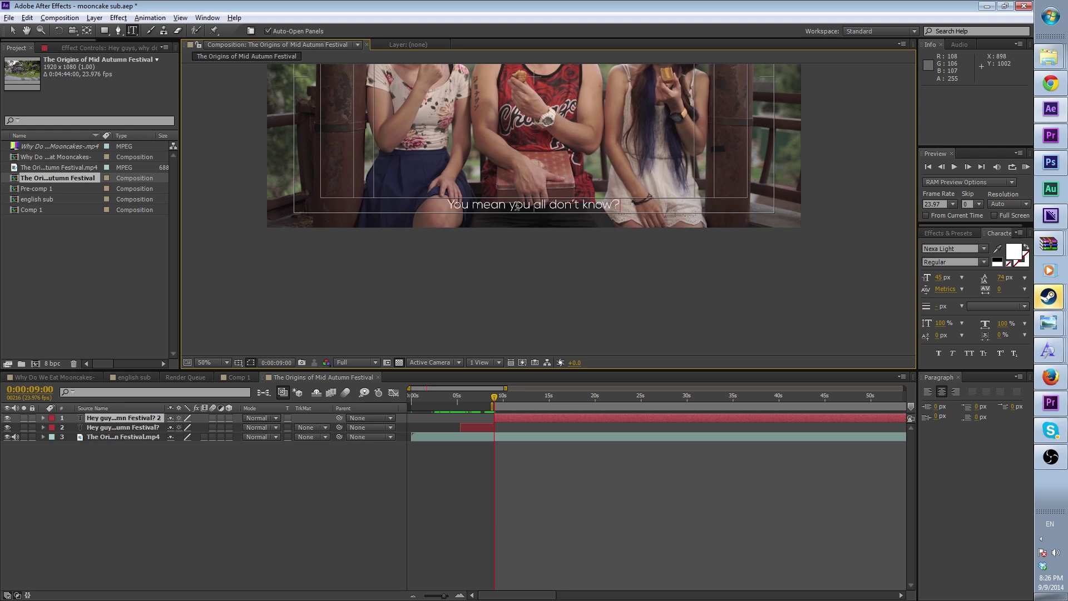
pyautogui.moveTo(495, 400); pyautogui.dragTo(507, 450)
# Step: Set the work area start at the first subtitle and fit the whole frame, up to 100%
pyautogui.click(461, 396)
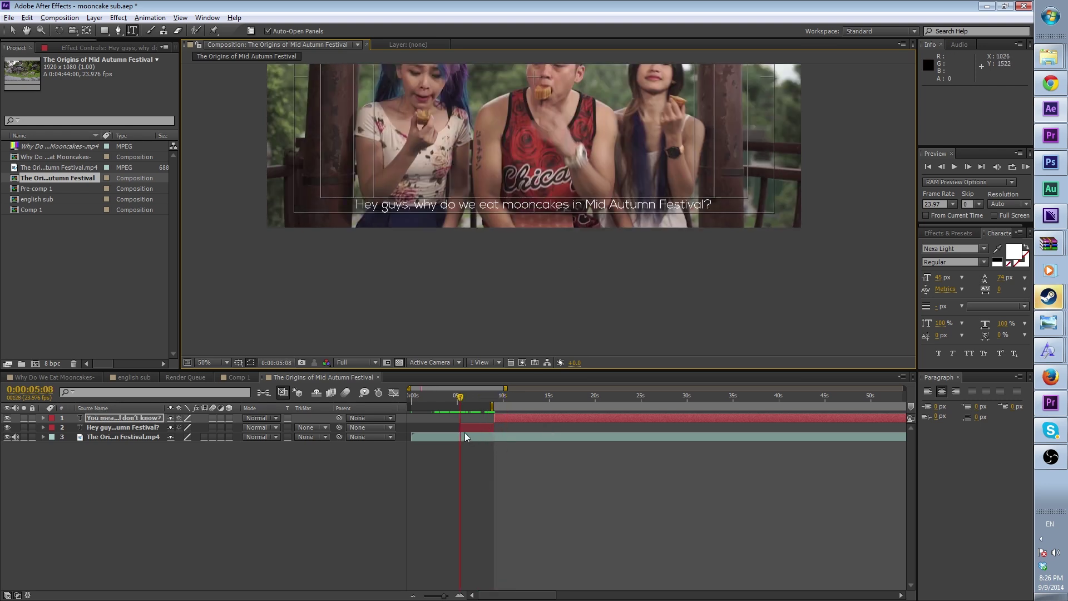
pyautogui.press('b')
pyautogui.press('v')
pyautogui.press(',')
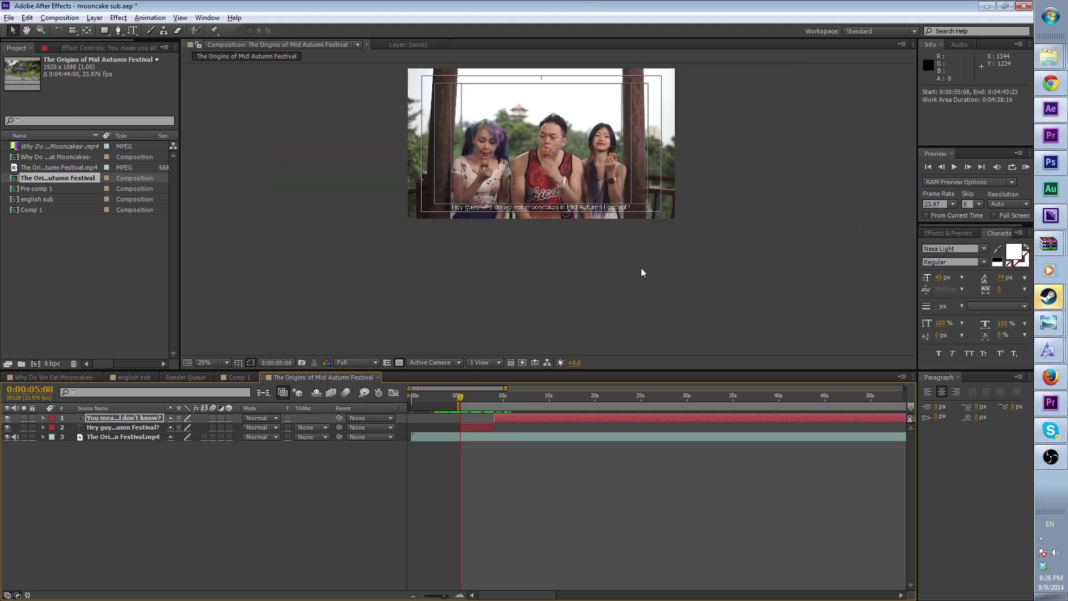
pyautogui.click(225, 363)
pyautogui.click(222, 389)
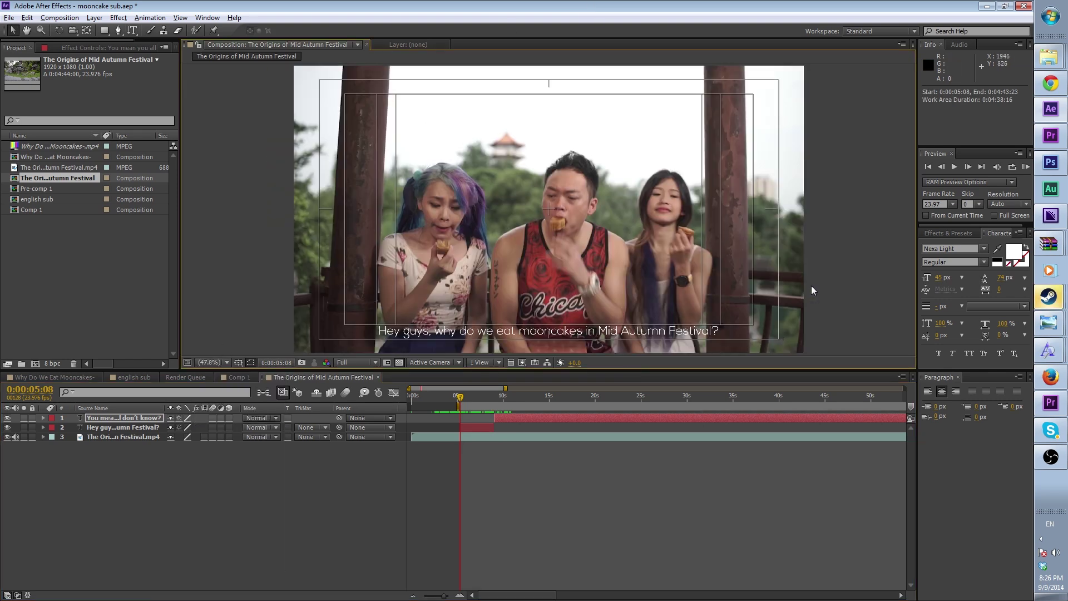
# Step: Play and scrub through the Why Do We Eat Mooncakes composition's subtitles
pyautogui.press('space')
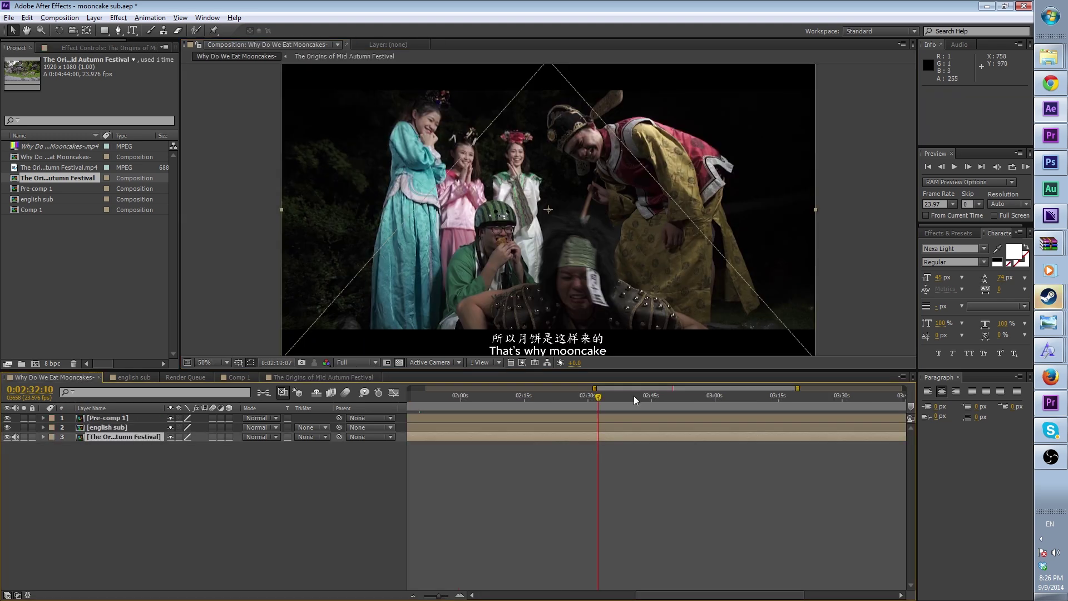
pyautogui.moveTo(636, 401); pyautogui.dragTo(709, 400)
pyautogui.moveTo(461, 403); pyautogui.dragTo(383, 411)
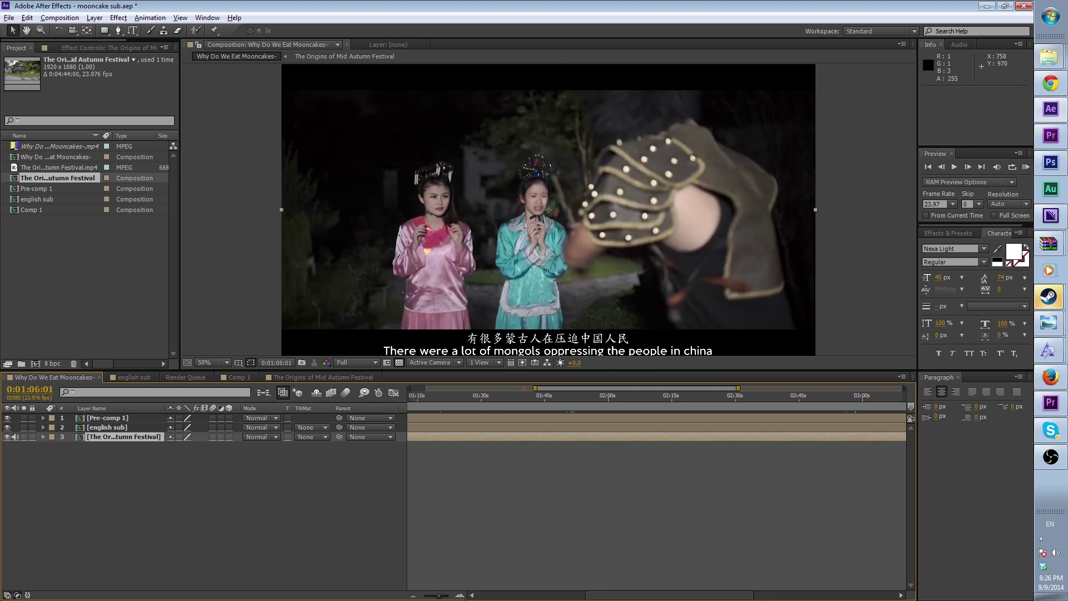
# Step: Show the full timeline and scrub through the opening 'Eh, guys' subtitle
pyautogui.moveTo(440, 595); pyautogui.dragTo(423, 596)
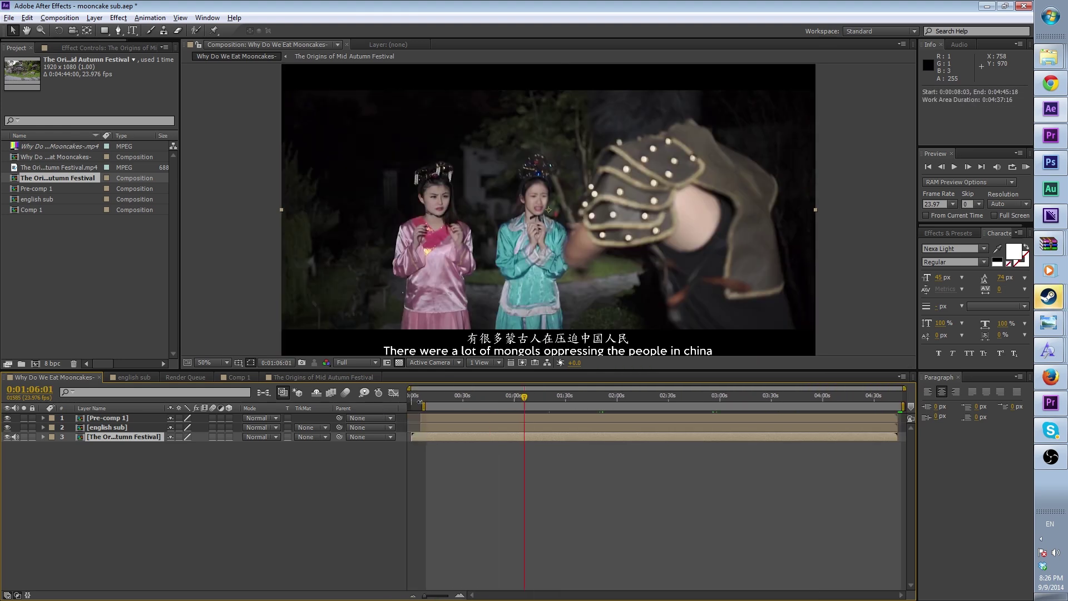
pyautogui.moveTo(417, 399); pyautogui.dragTo(424, 400)
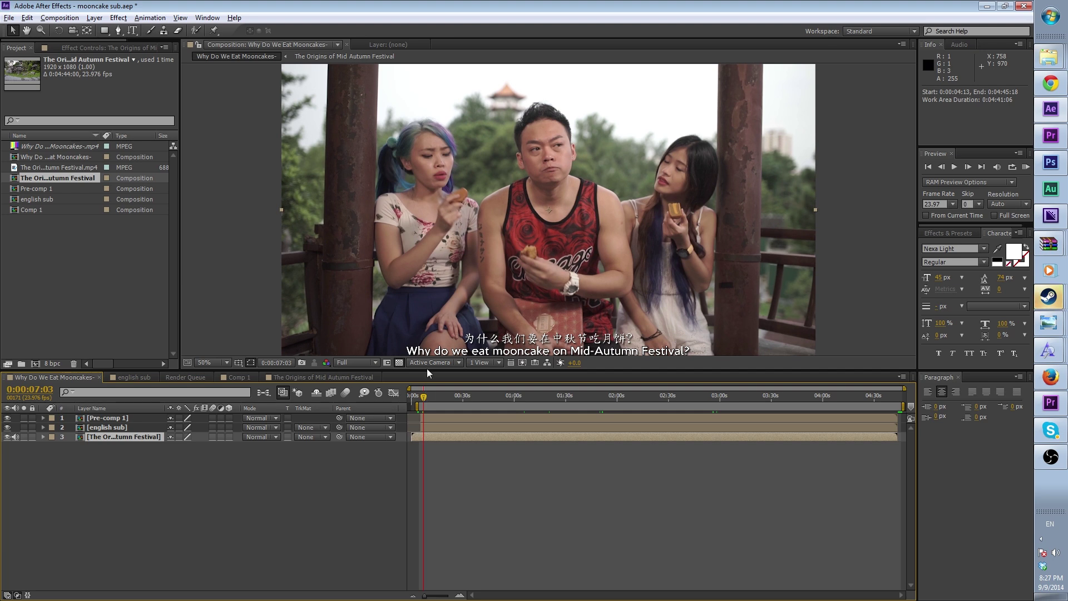
pyautogui.moveTo(421, 401); pyautogui.dragTo(421, 400)
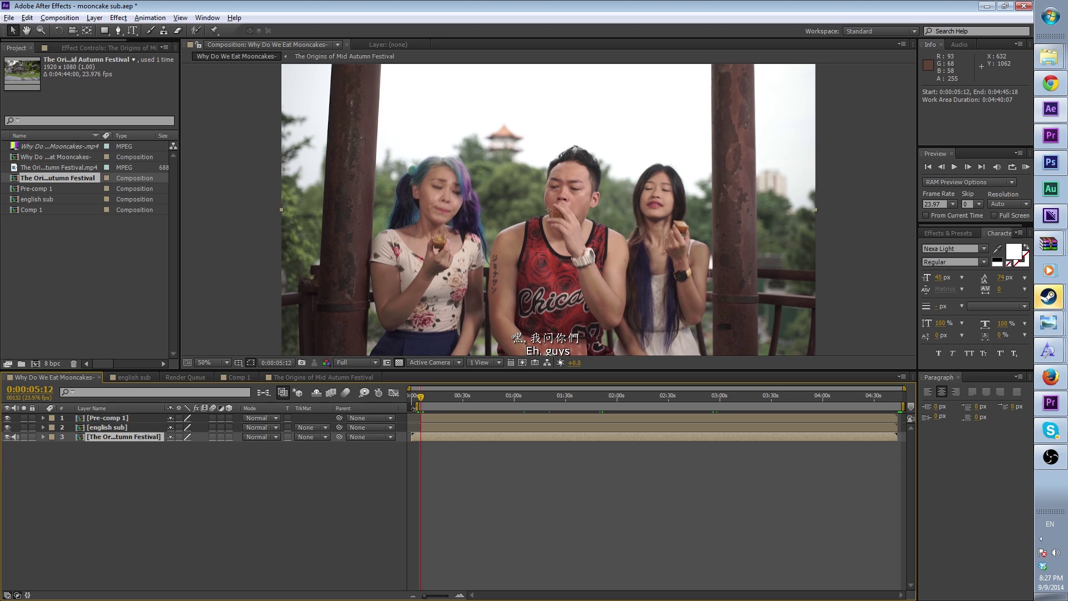
pyautogui.moveTo(425, 395)
pyautogui.mouseDown()
pyautogui.moveTo(457, 410)
pyautogui.moveTo(499, 411)
pyautogui.moveTo(419, 399)
pyautogui.mouseUp()
# Step: Stretch the work area from 0:00:00:00 to 0:04:46:13 and set magnification to Fit up to 100%
pyautogui.click(422, 399)
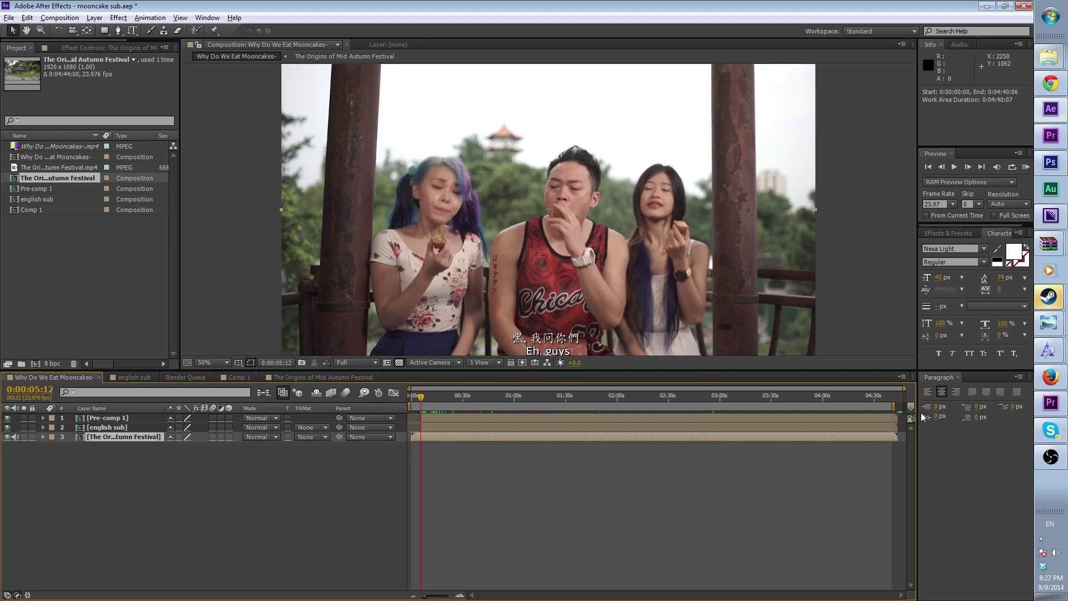
pyautogui.moveTo(896, 405); pyautogui.dragTo(936, 412)
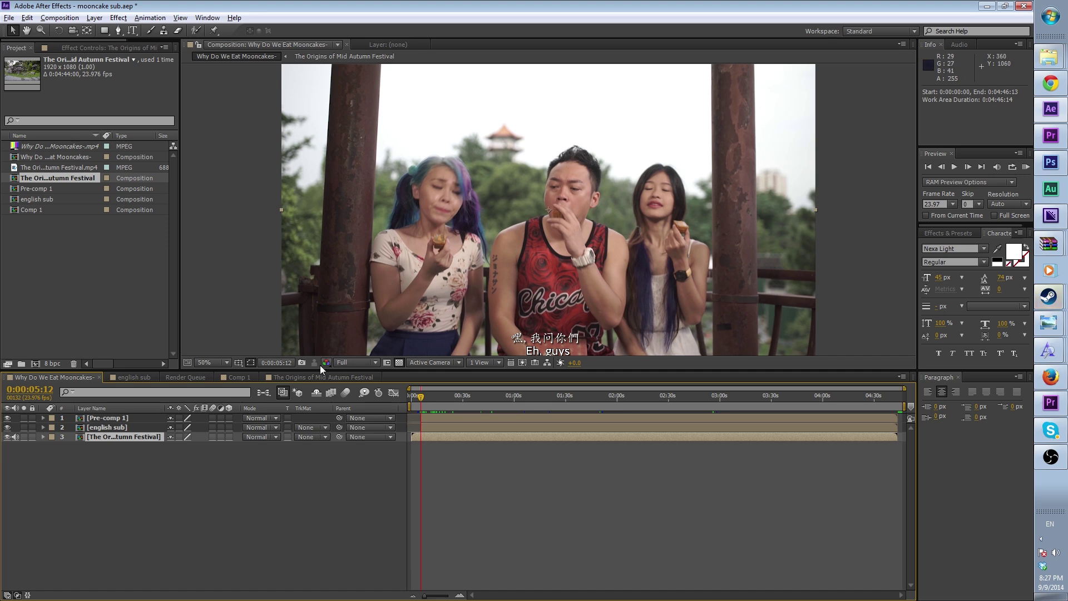
pyautogui.click(214, 363)
pyautogui.click(242, 385)
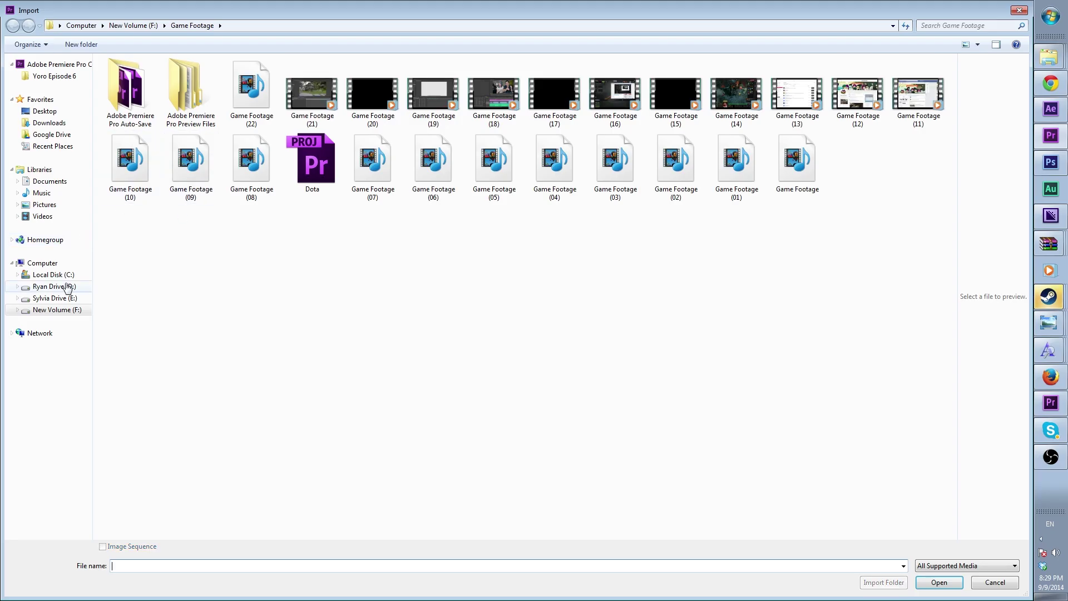
# Step: Import The Origins of Mid Autumn Festival.mp4 from New Volume (F:) > Mooncake
pyautogui.click(55, 298)
pyautogui.click(57, 310)
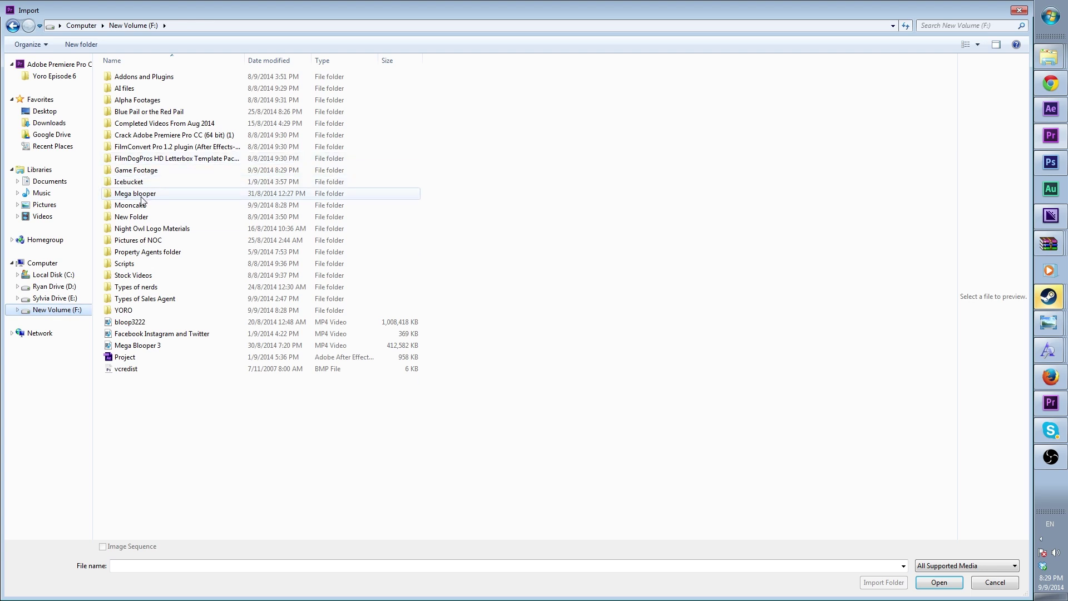
pyautogui.doubleClick(131, 205)
pyautogui.doubleClick(130, 169)
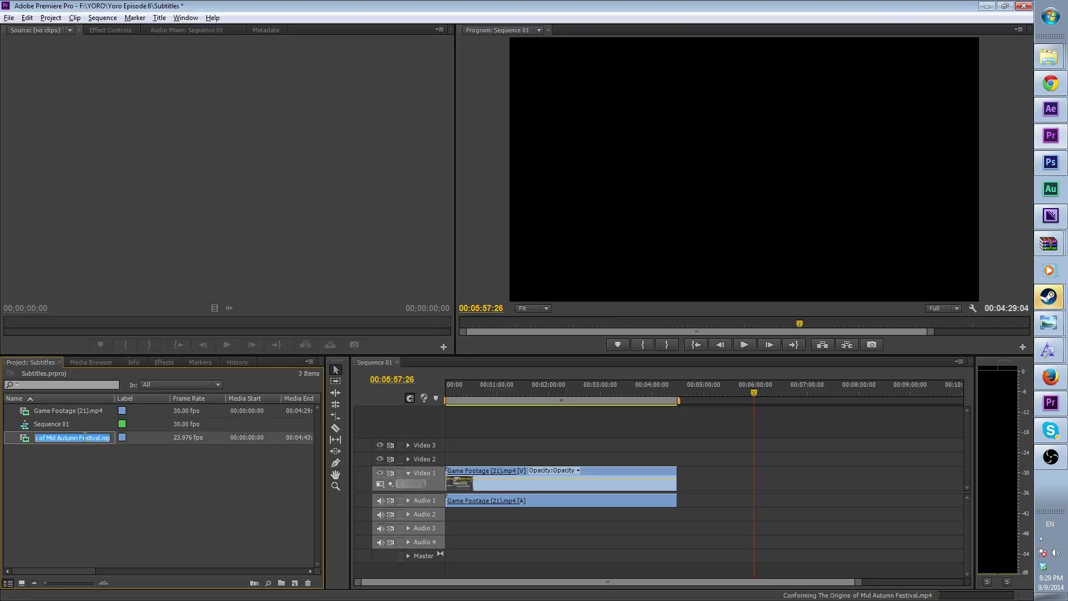
# Step: Place the clip on Video 1 at 6:00 and play to its first spoken line
pyautogui.moveTo(44, 437); pyautogui.dragTo(779, 478)
pyautogui.moveTo(784, 393)
pyautogui.mouseDown()
pyautogui.moveTo(794, 393)
pyautogui.moveTo(770, 398)
pyautogui.mouseUp()
pyautogui.press('space')
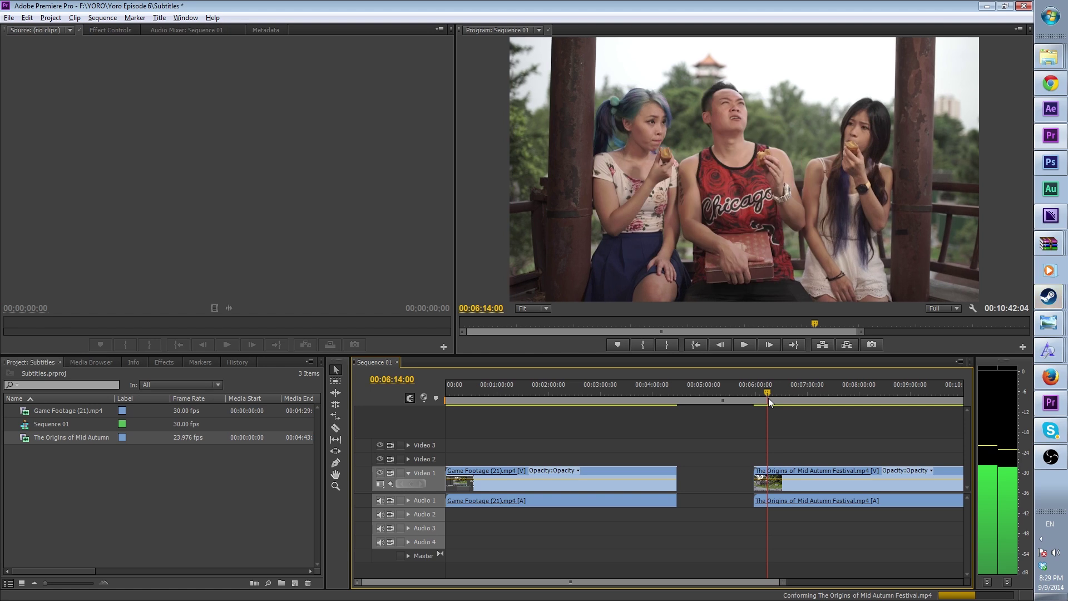
pyautogui.moveTo(769, 391); pyautogui.dragTo(760, 389)
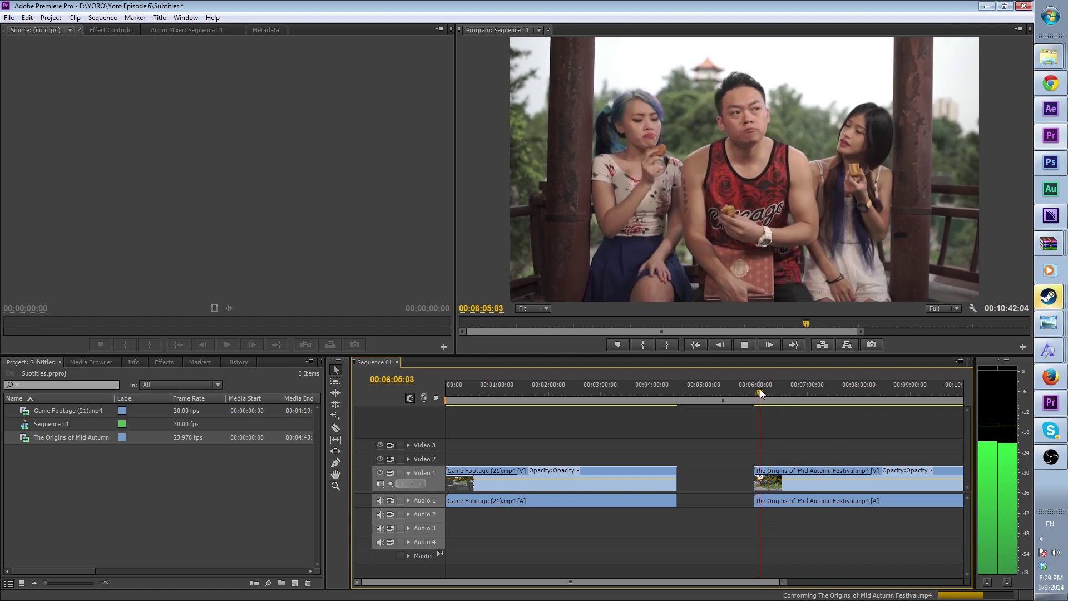
pyautogui.press('space')
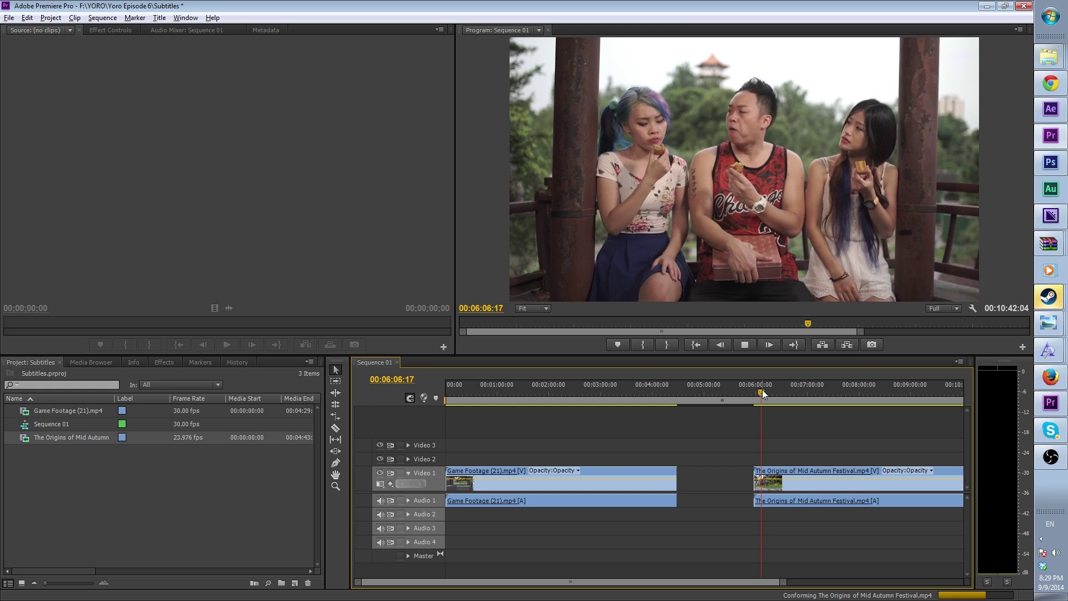
pyautogui.press('Left')
pyautogui.press('Left')
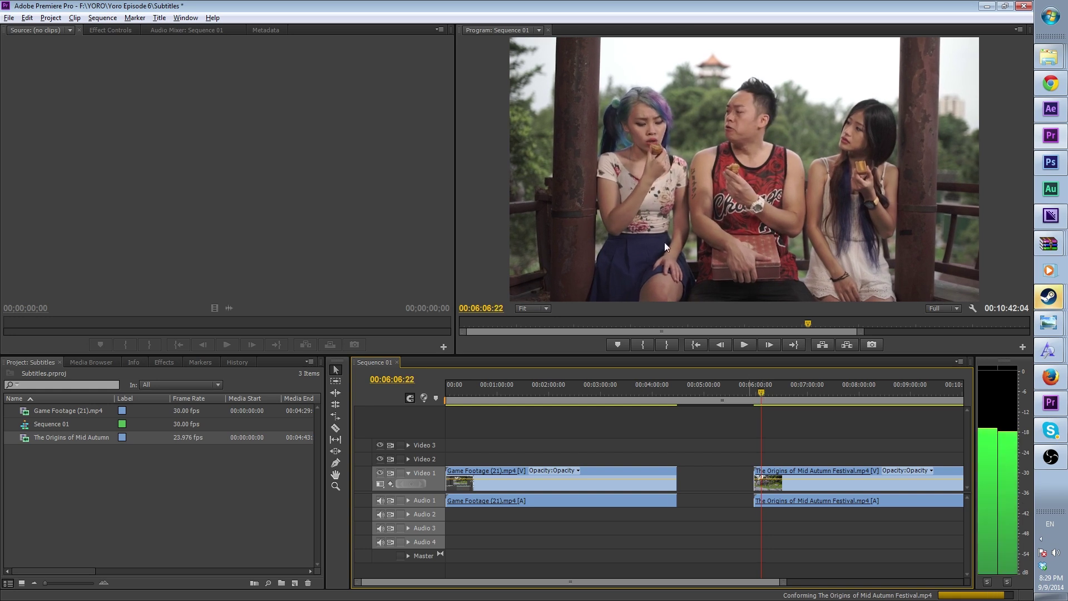
# Step: Create a 23.976 fps Default Still title, Title 01, and type 'YOU MEAN YOU' on it
pyautogui.click(159, 17)
pyautogui.moveTo(278, 31)
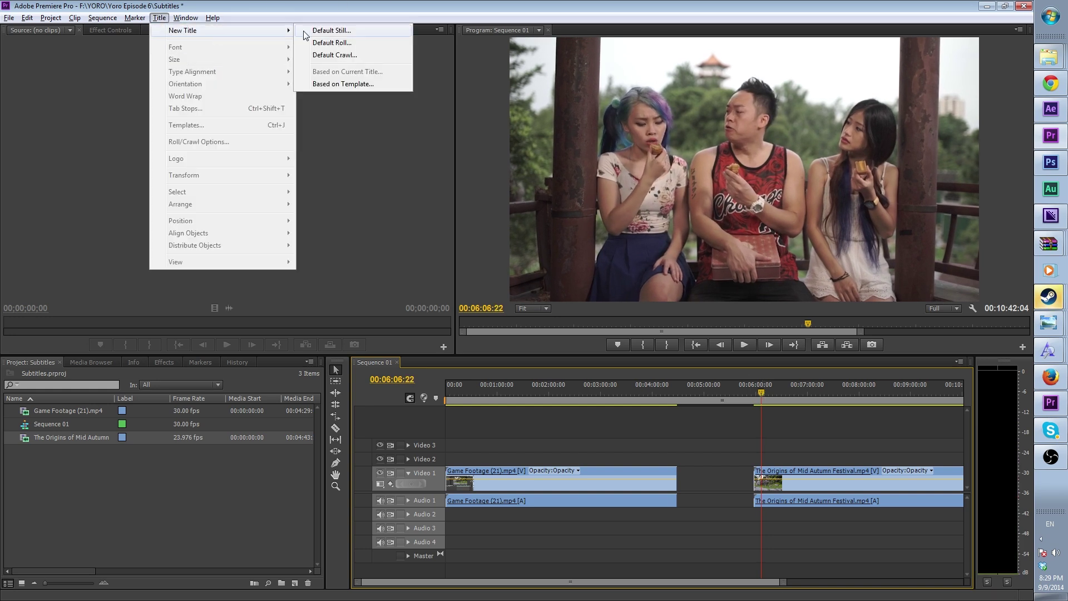
pyautogui.click(319, 31)
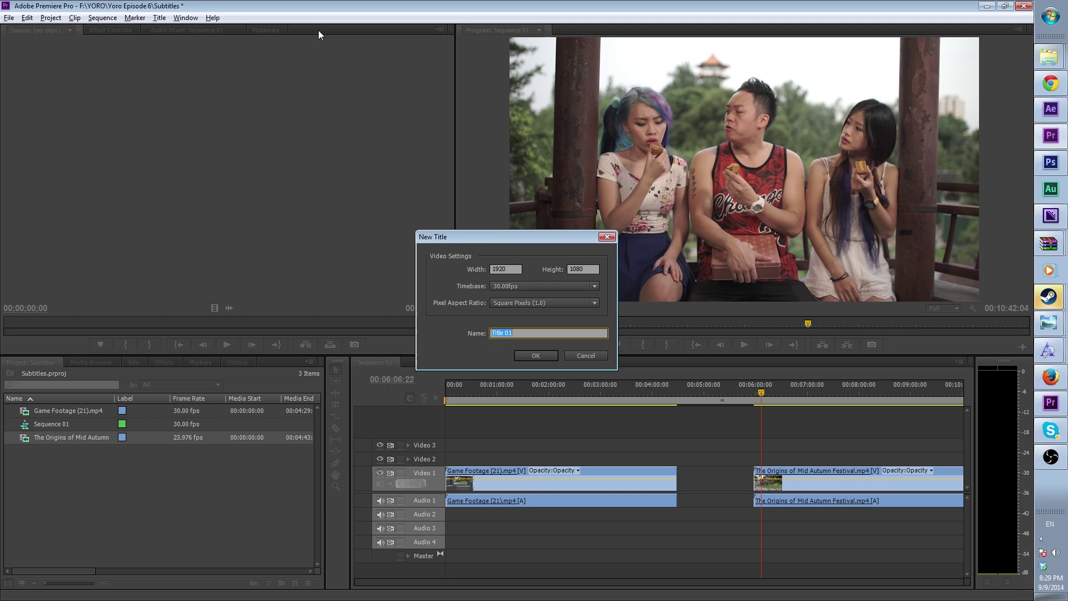
pyautogui.click(539, 287)
pyautogui.click(534, 299)
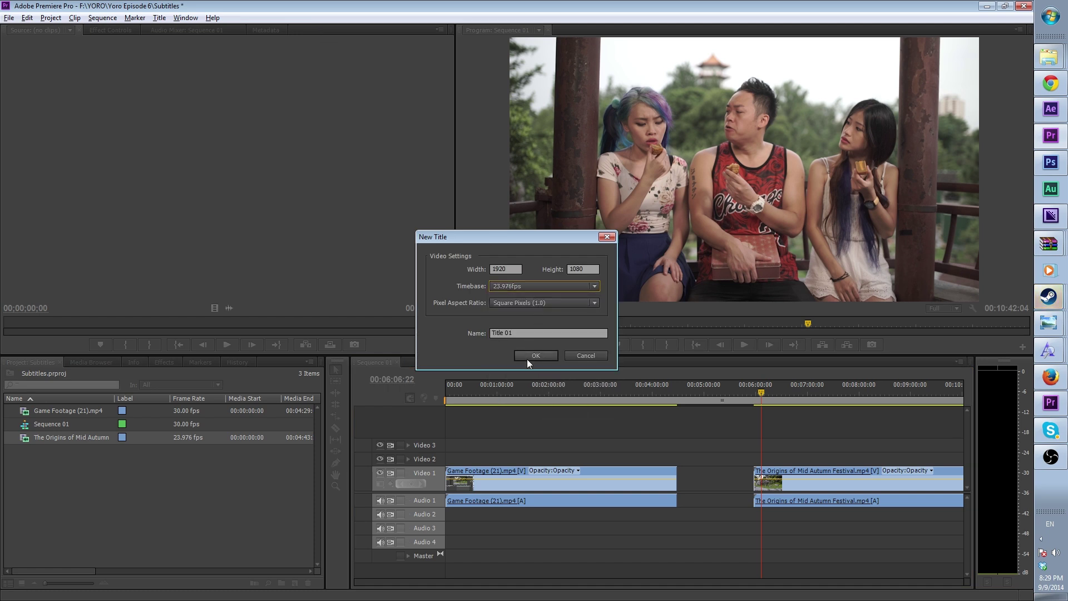
pyautogui.click(526, 359)
pyautogui.click(195, 285)
pyautogui.write('YOU MEAN YOU')
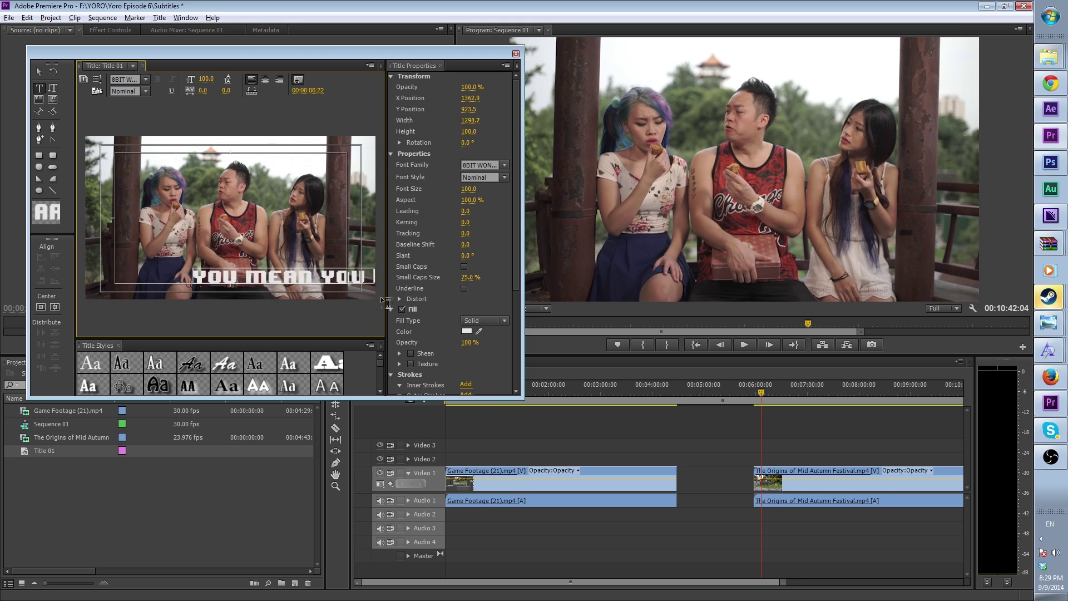
pyautogui.write(' A')
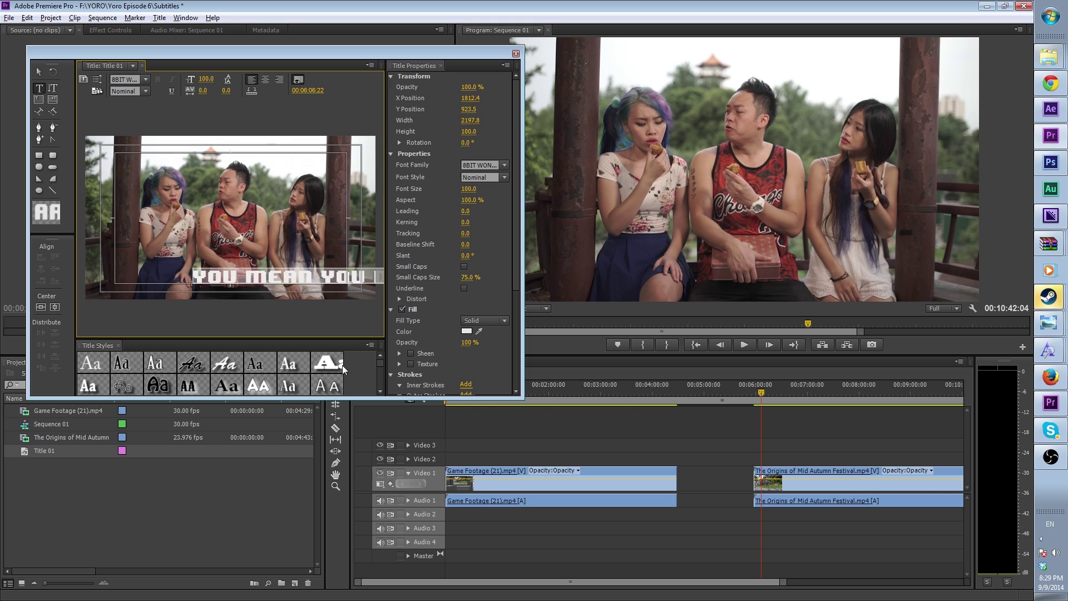
# Step: Set the title text's font family to Nexa Light
pyautogui.click(471, 165)
pyautogui.write('Newton')
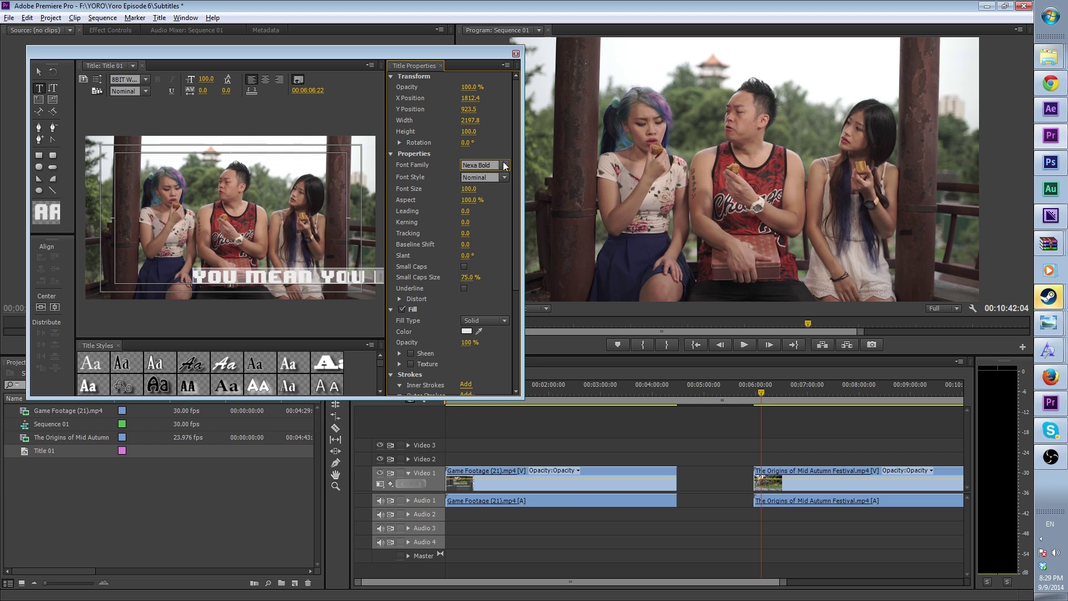
pyautogui.click(505, 165)
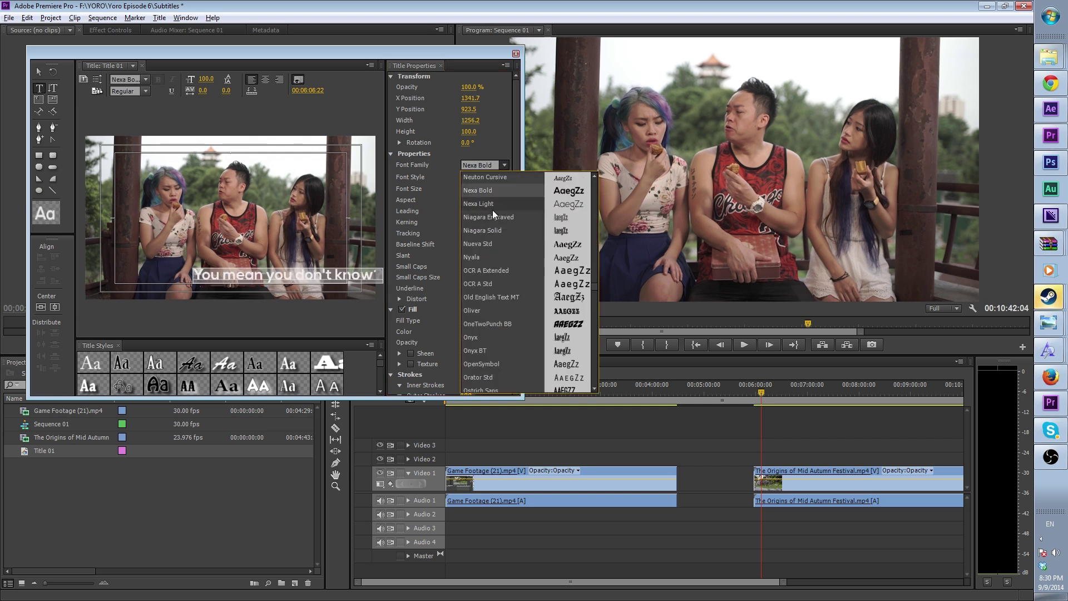
pyautogui.click(492, 210)
# Step: Move the text lower in the frame and adjust its width and font size
pyautogui.click(39, 74)
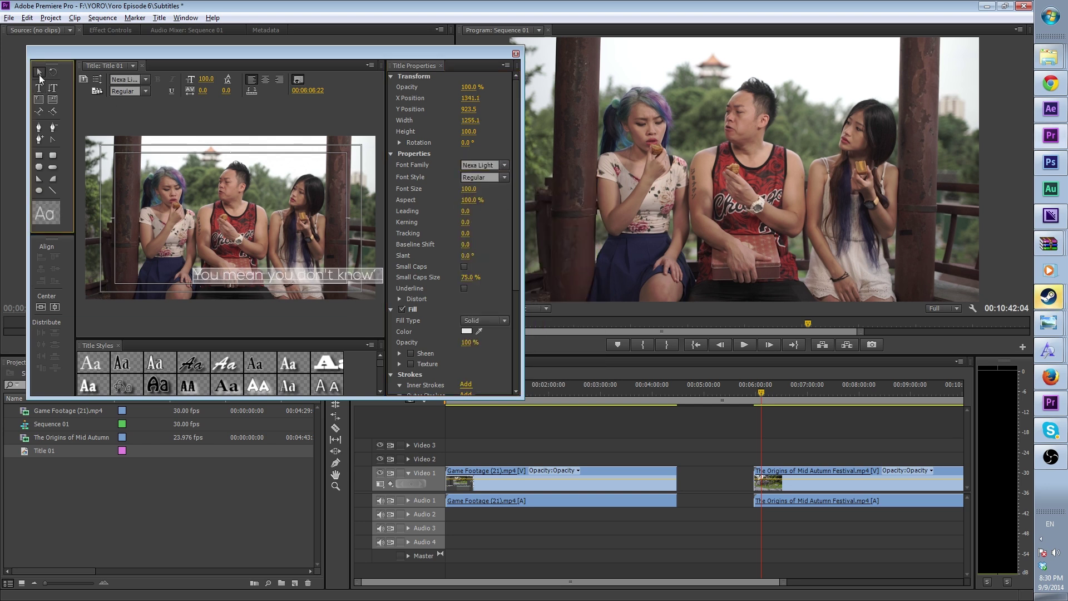
pyautogui.moveTo(293, 278); pyautogui.dragTo(237, 287)
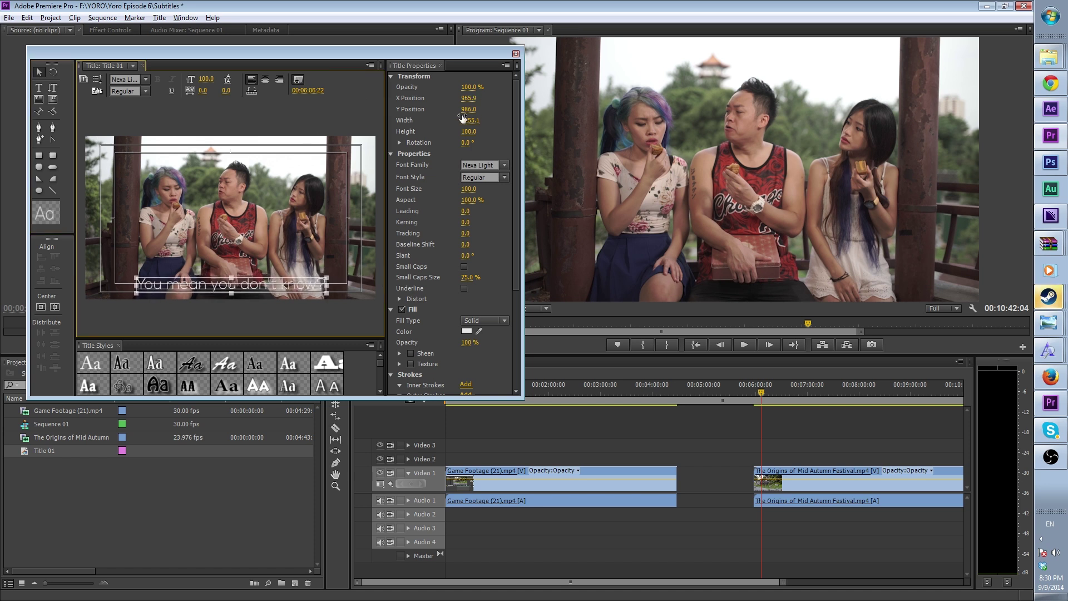
pyautogui.moveTo(469, 121); pyautogui.dragTo(540, 94)
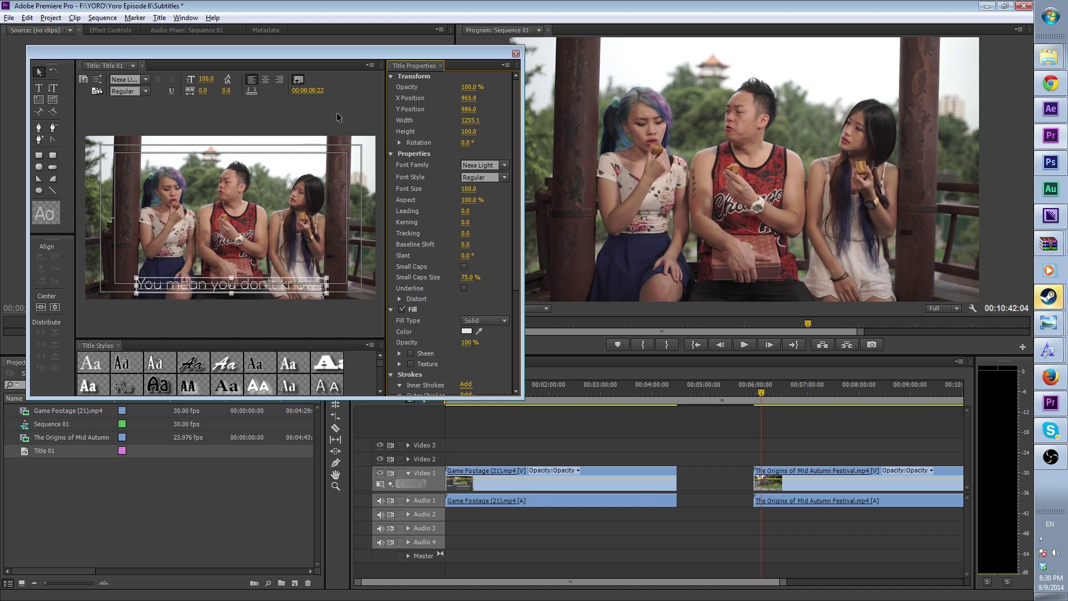
pyautogui.moveTo(205, 84)
pyautogui.mouseDown()
pyautogui.moveTo(253, 83)
pyautogui.moveTo(188, 84)
pyautogui.mouseUp()
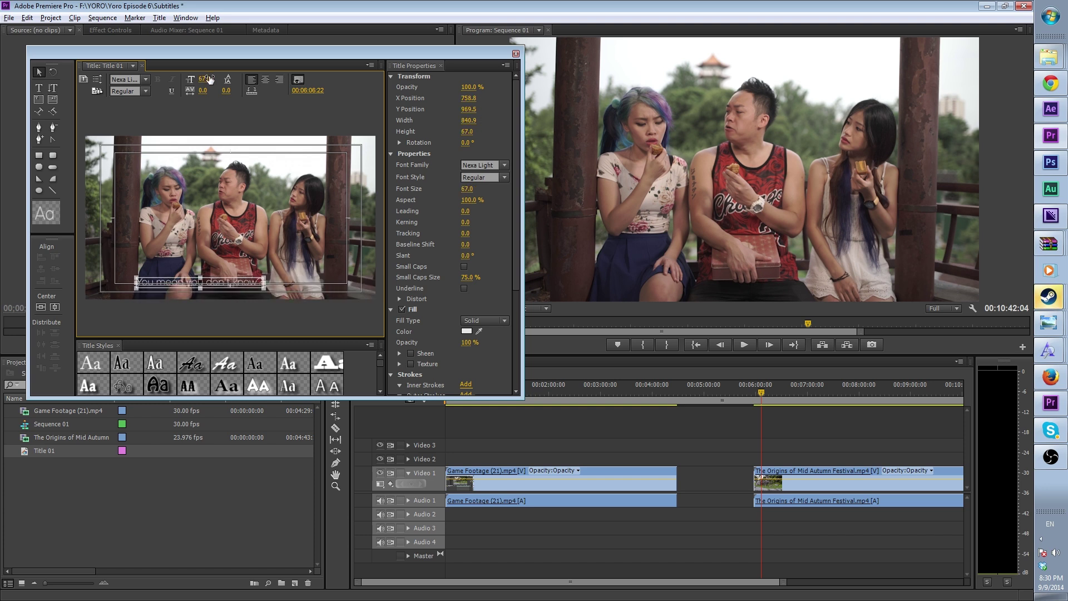
# Step: Centre the size-67 subtitle at the bottom, at X 957.5 and Y 991.5
pyautogui.moveTo(216, 285); pyautogui.dragTo(245, 289)
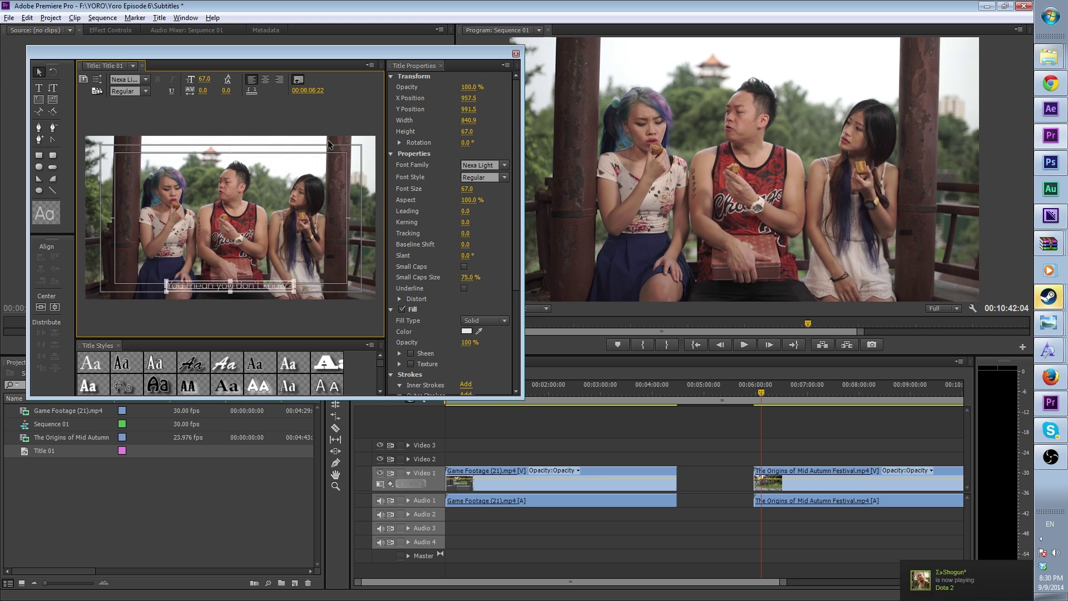
# Step: Add a drop shadow to the subtitle and lay Title 01 on Video 2 at 00:06:06:22
pyautogui.moveTo(513, 146); pyautogui.dragTo(494, 275)
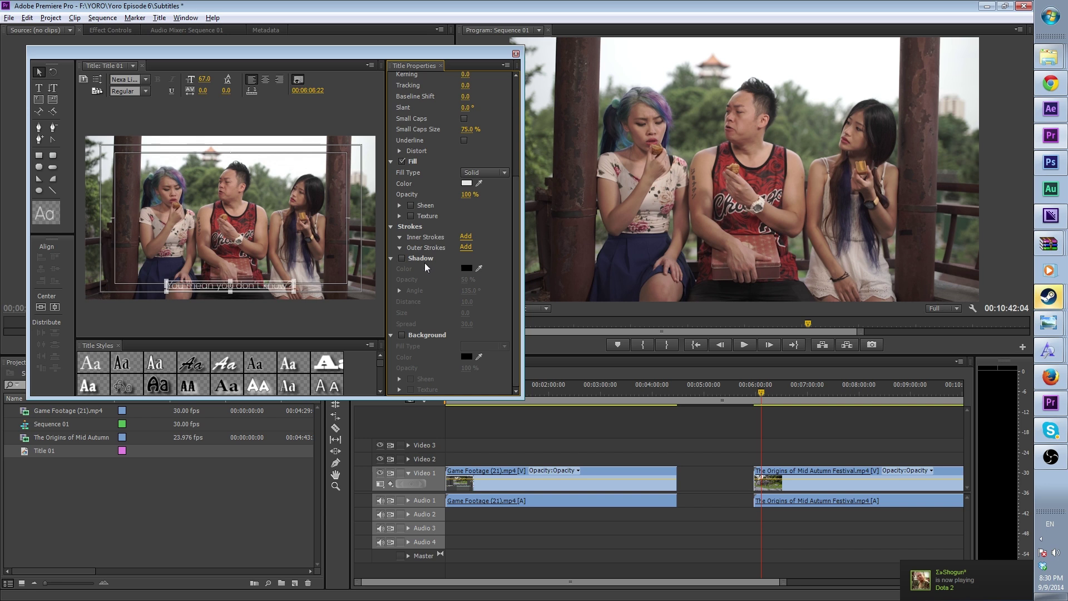
pyautogui.click(401, 258)
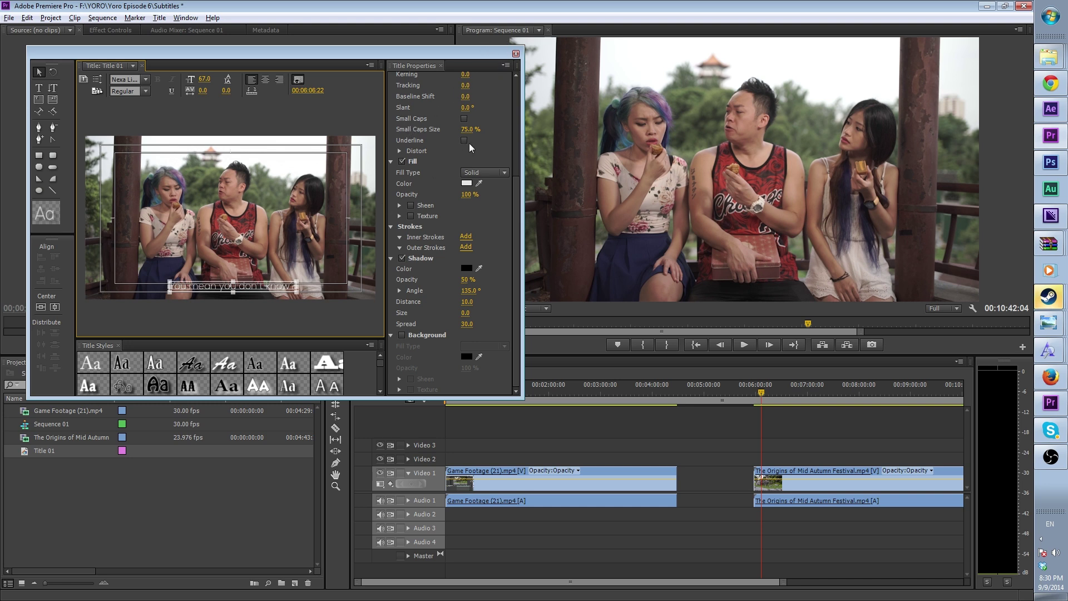
pyautogui.click(516, 54)
pyautogui.moveTo(47, 450); pyautogui.dragTo(765, 459)
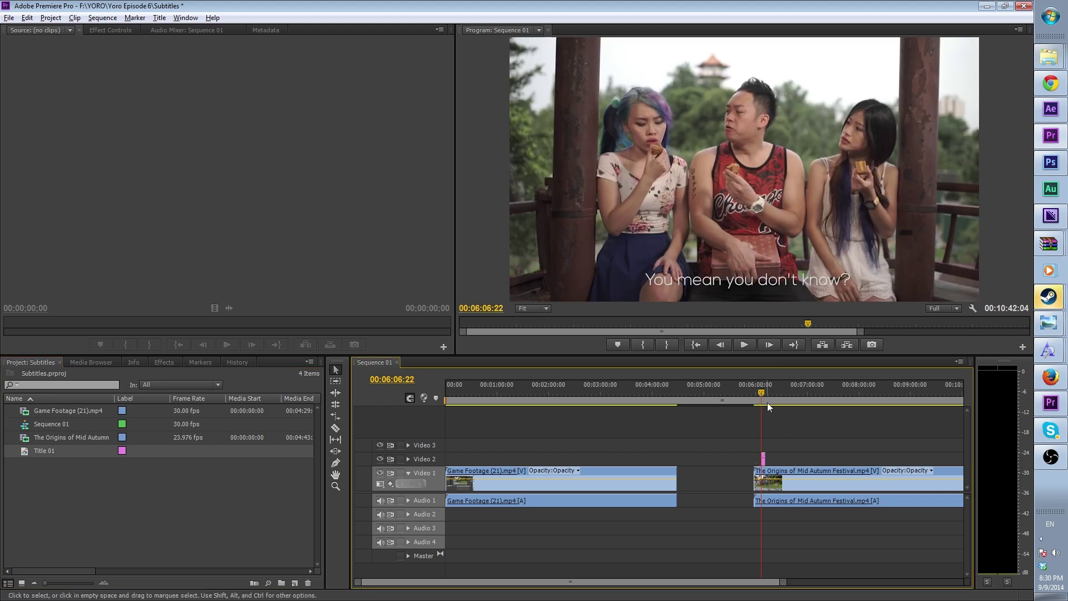